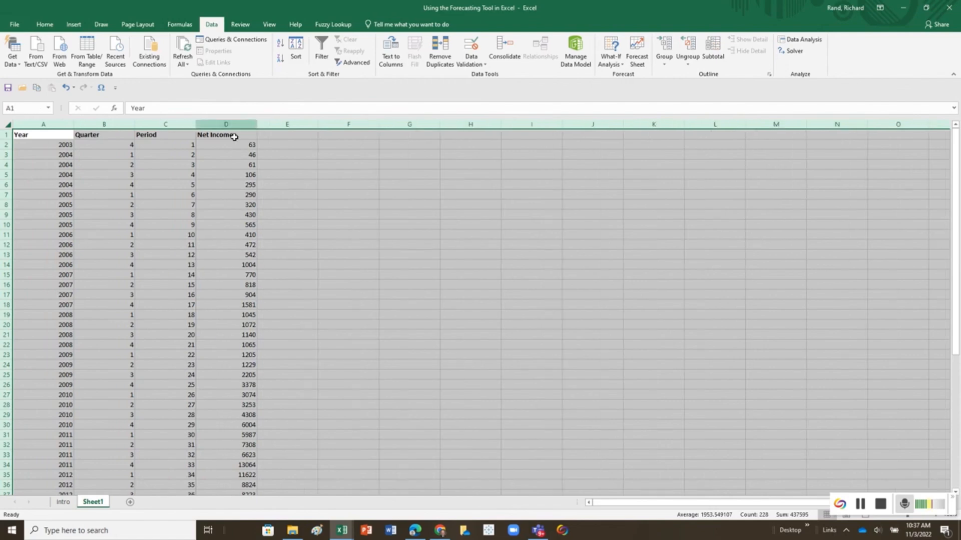
Look over the Period, Net Income and Year data from the first quarterly record to the last row.
click(266, 154)
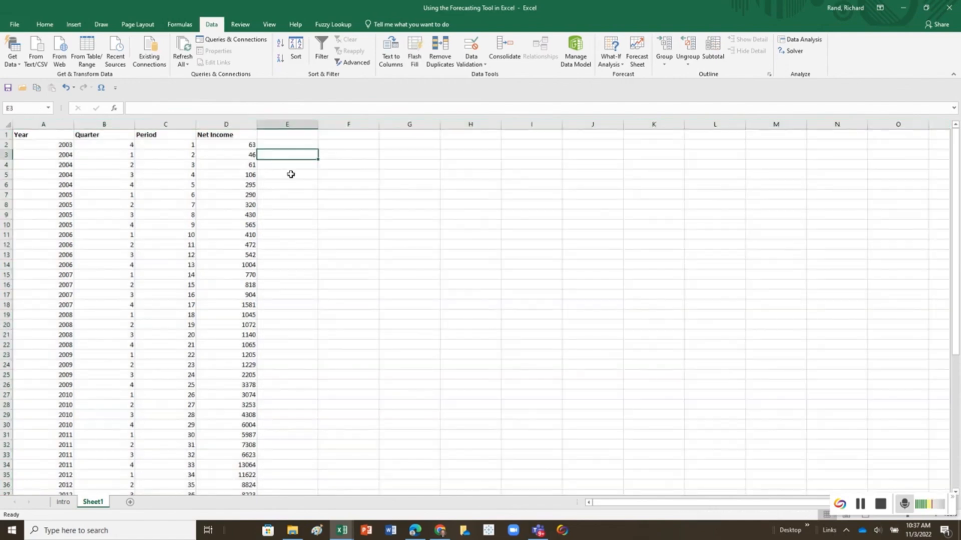
click(240, 147)
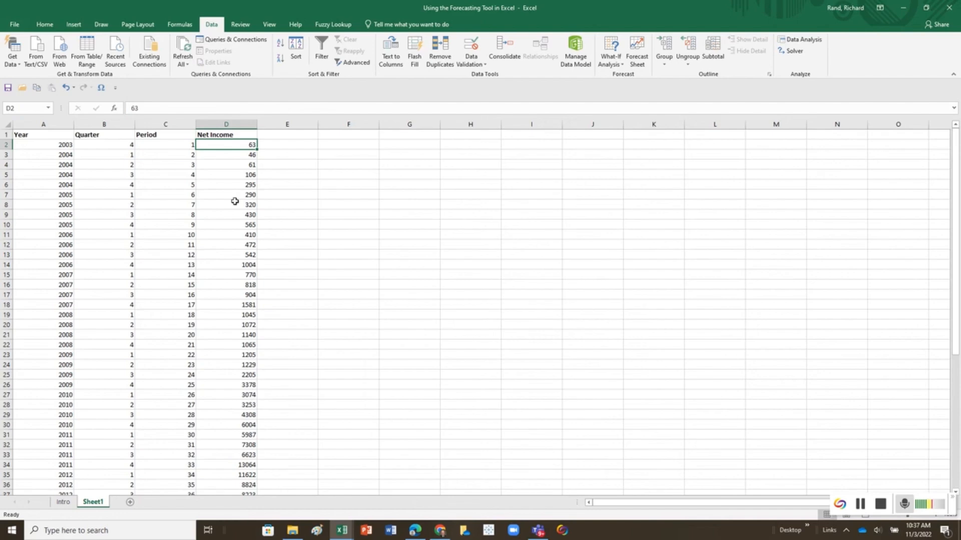
click(176, 145)
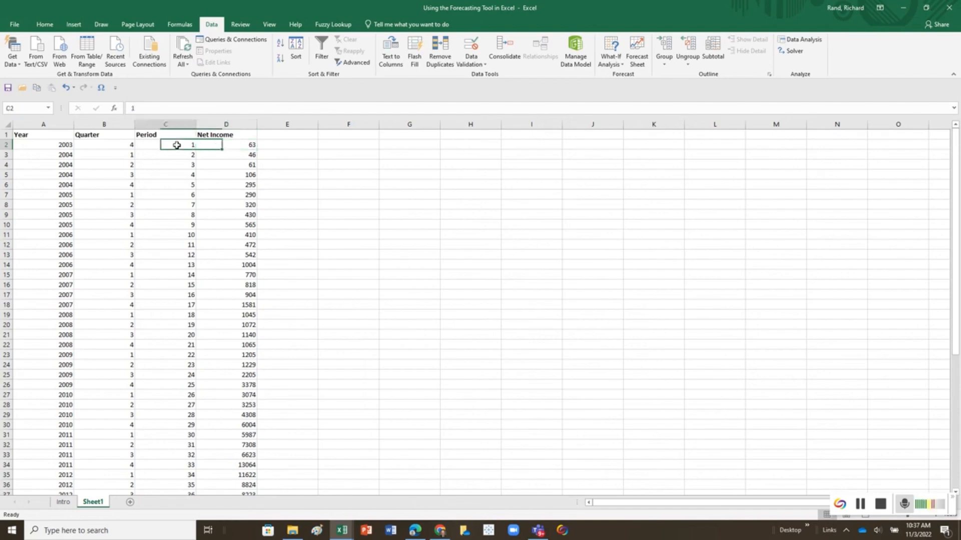
scroll(192, 278, down, 15)
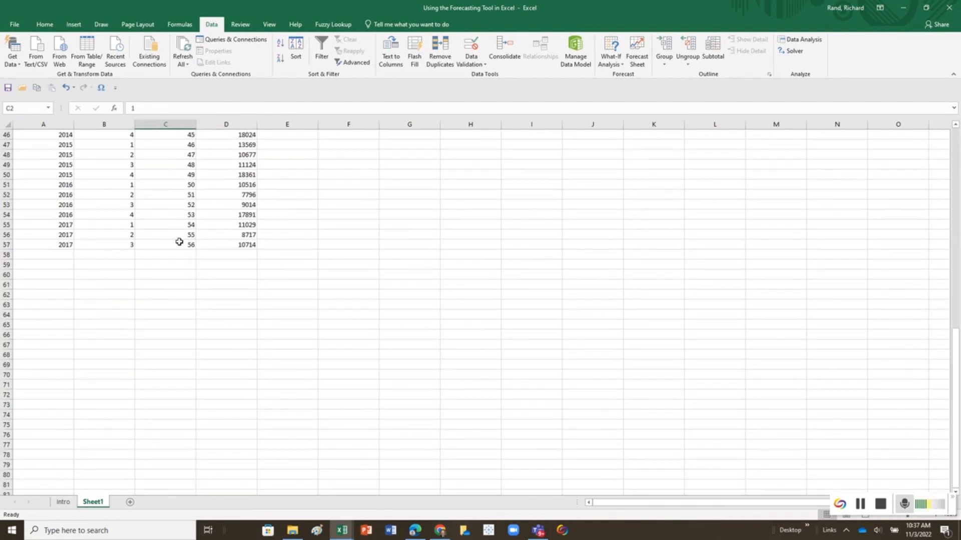
click(179, 242)
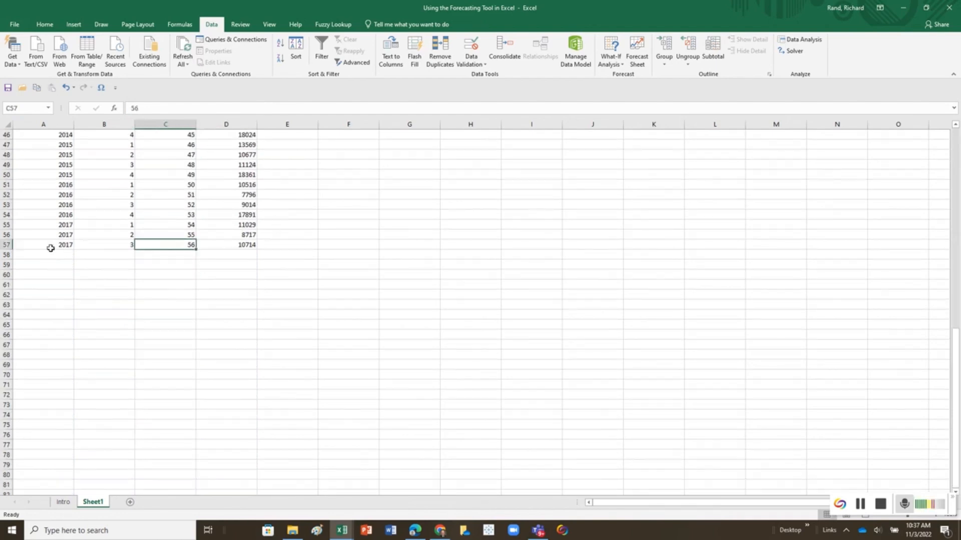
click(51, 245)
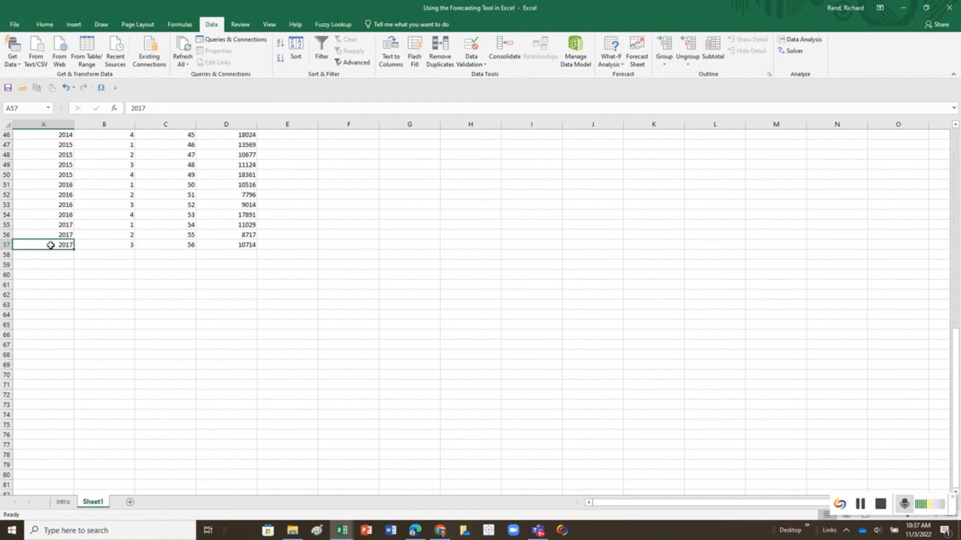
scroll(294, 239, up, 15)
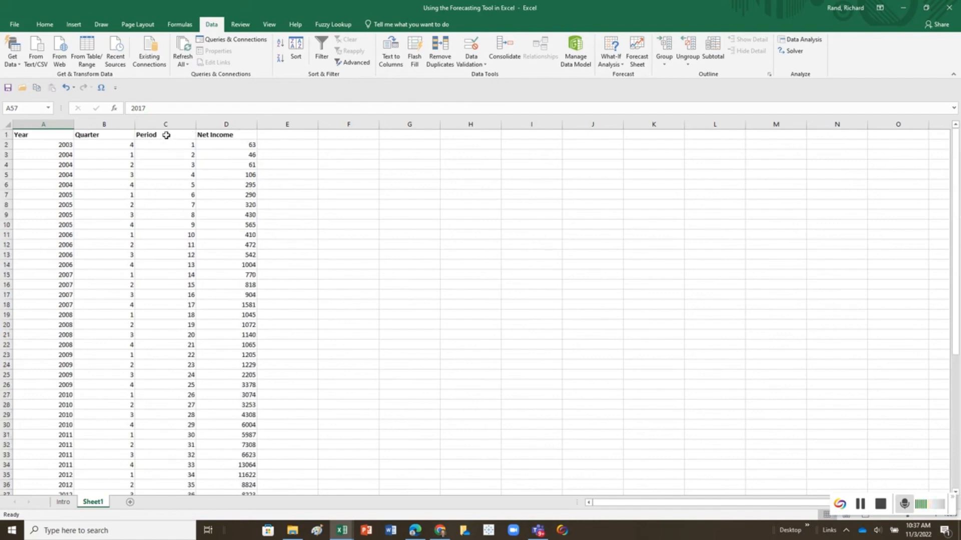
Insert a scatter chart of all the Period and Net Income data, widen it and place it beside the data.
drag(166, 135, 207, 136)
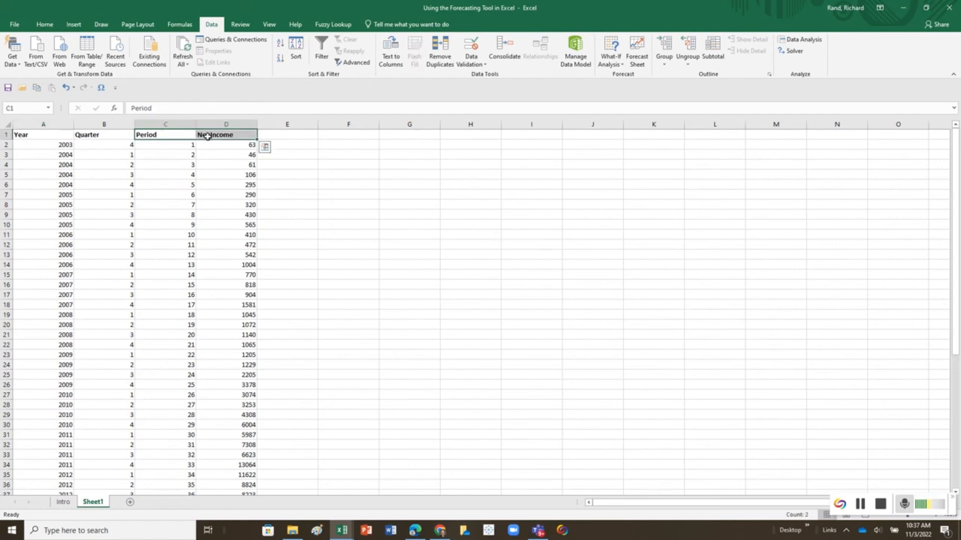
key(ctrl+shift+Down)
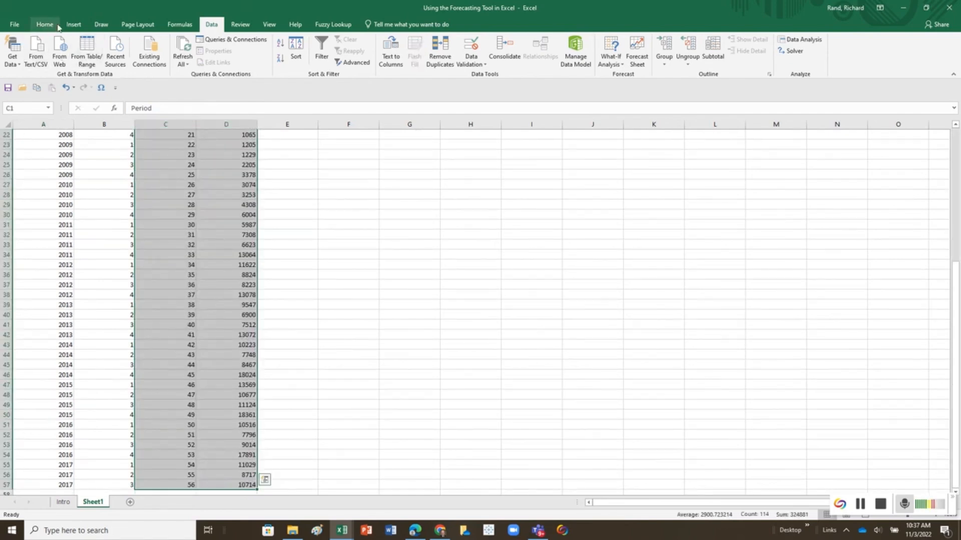
click(74, 25)
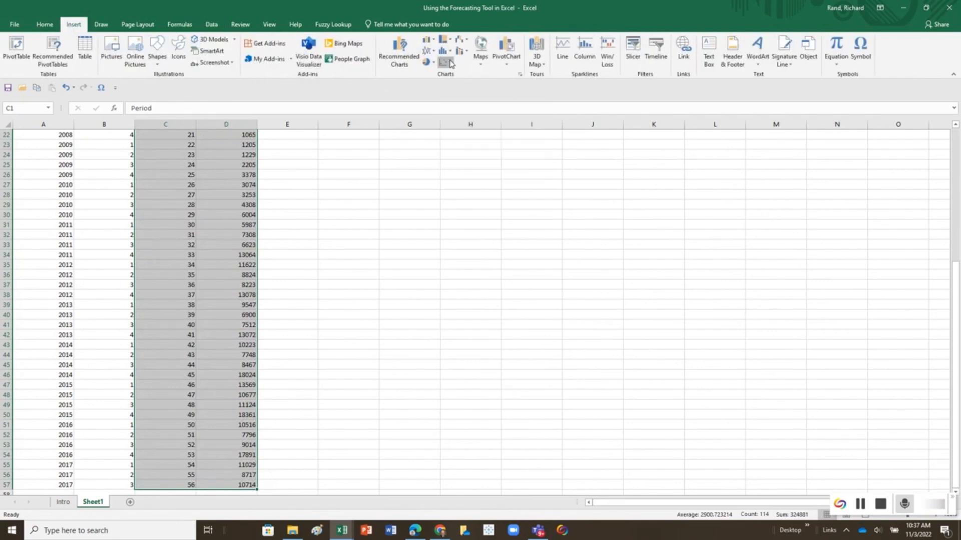
click(446, 62)
click(451, 102)
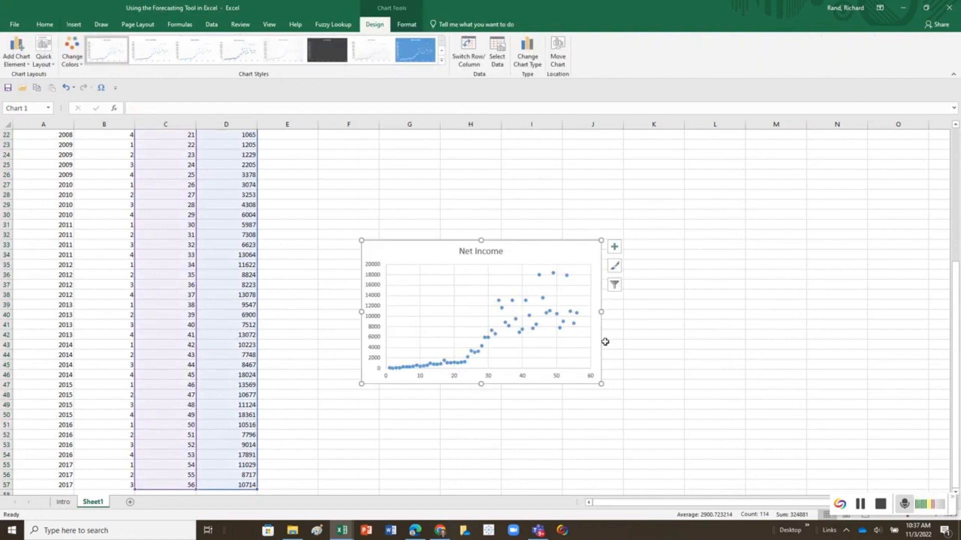
drag(601, 311, 920, 311)
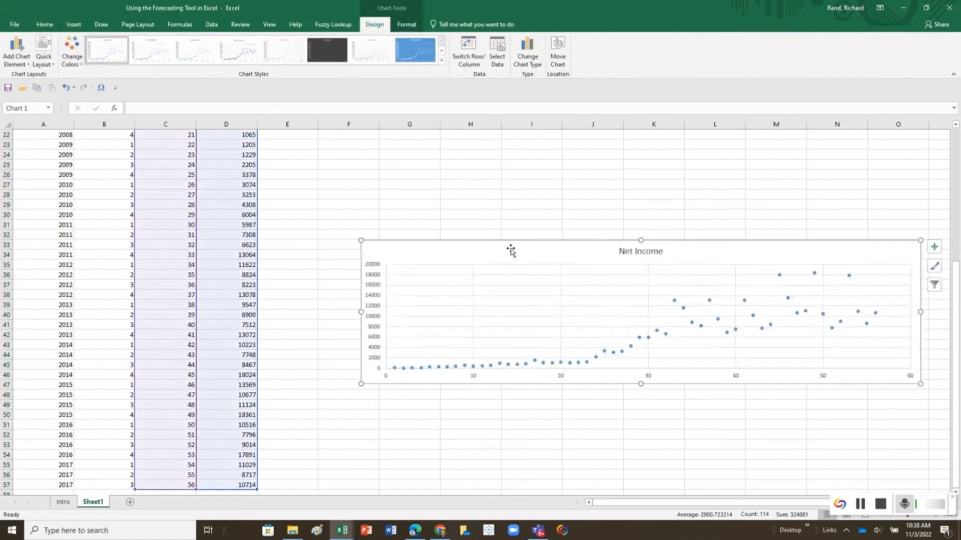
drag(510, 249, 448, 156)
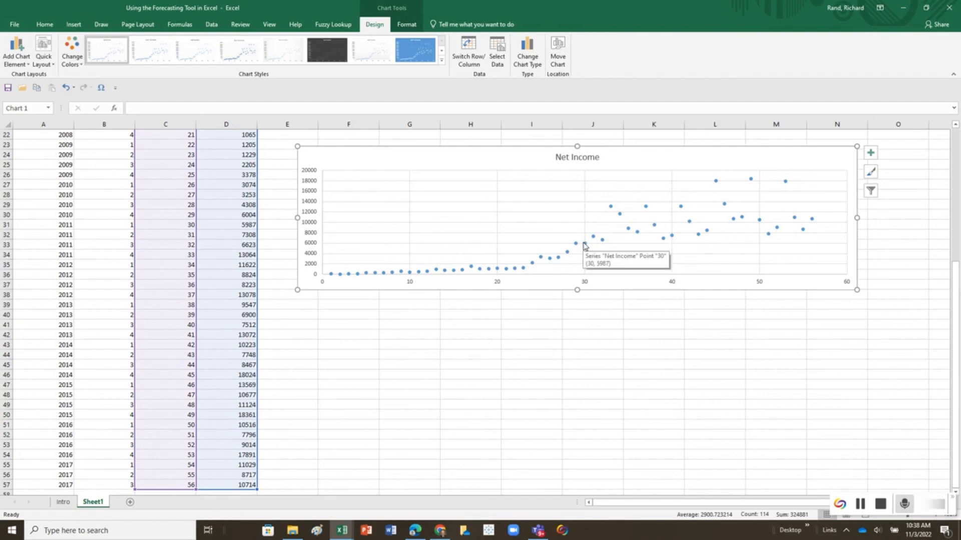
Change the Net Income chart from Scatter to the basic Line chart type.
right_click(488, 161)
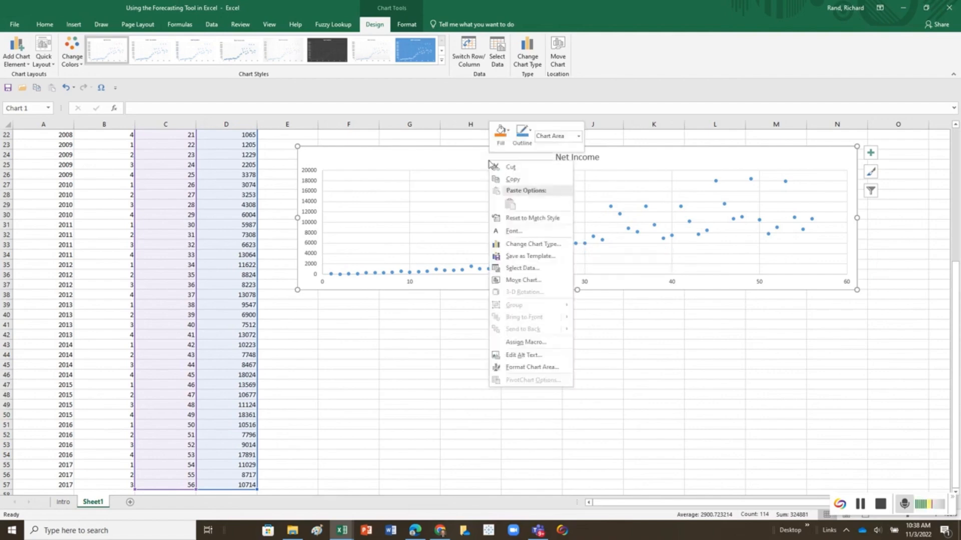
click(532, 244)
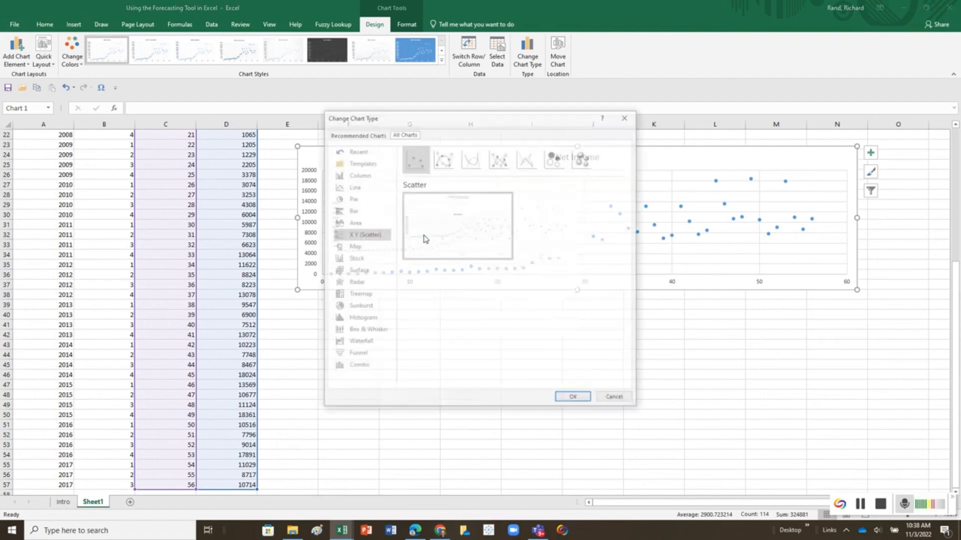
click(354, 186)
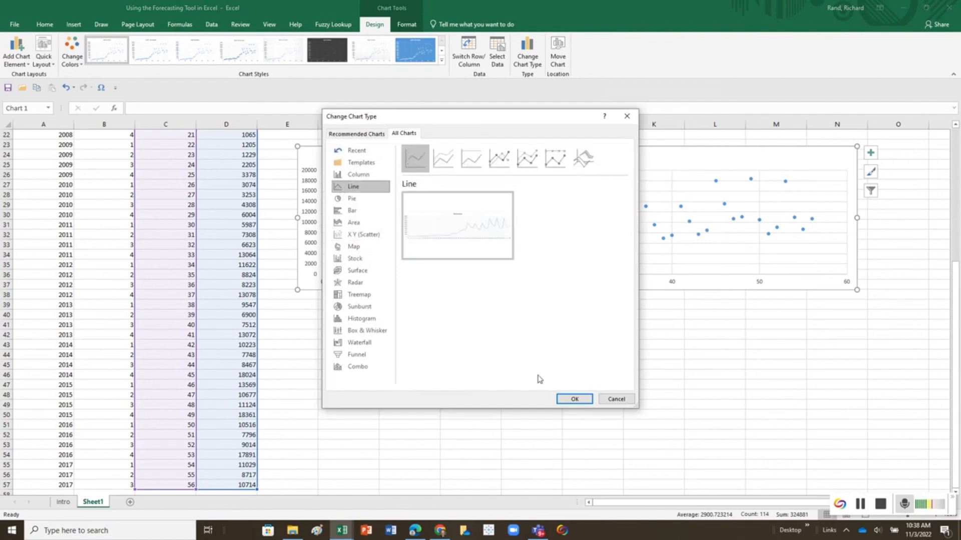
click(566, 398)
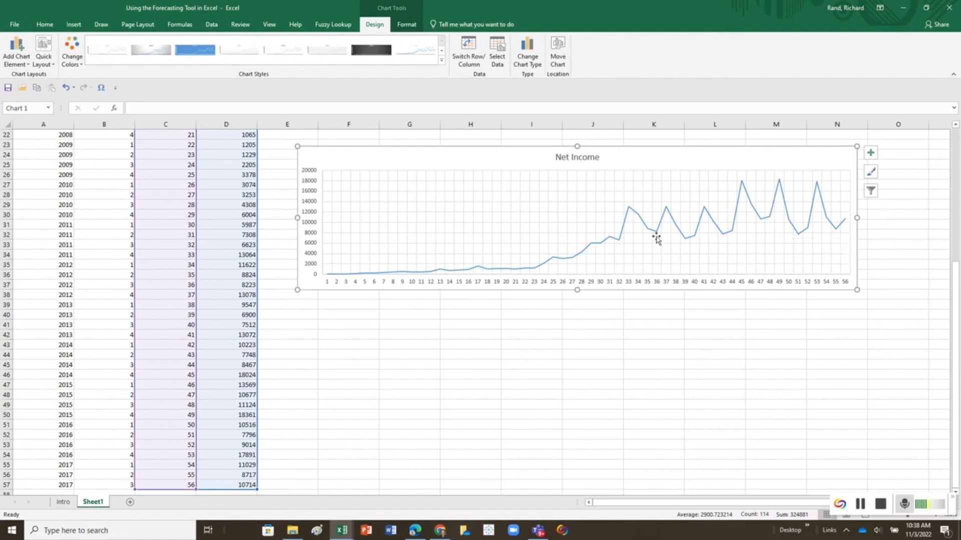
Add a linear trendline to the Net Income series and remove its R-squared label from the chart.
mouse_move(655, 235)
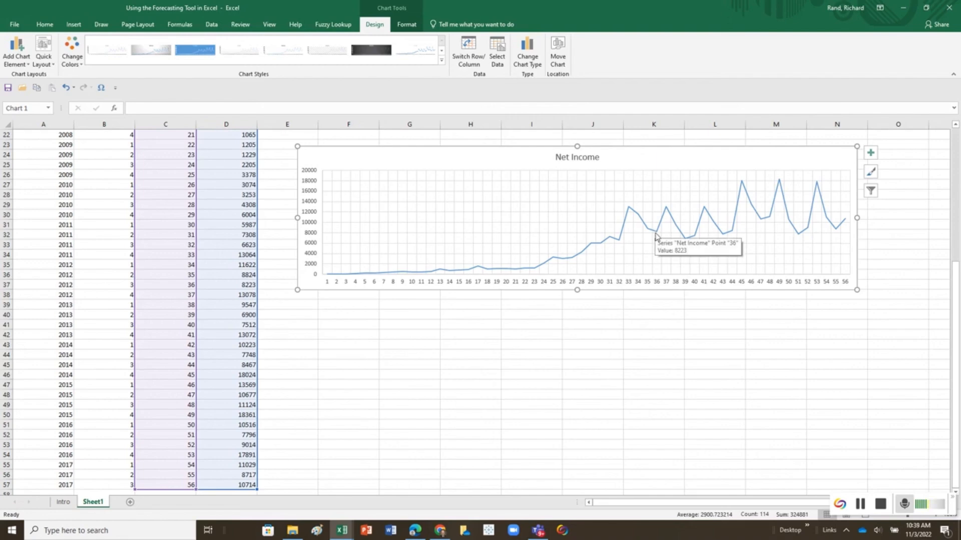
right_click(655, 235)
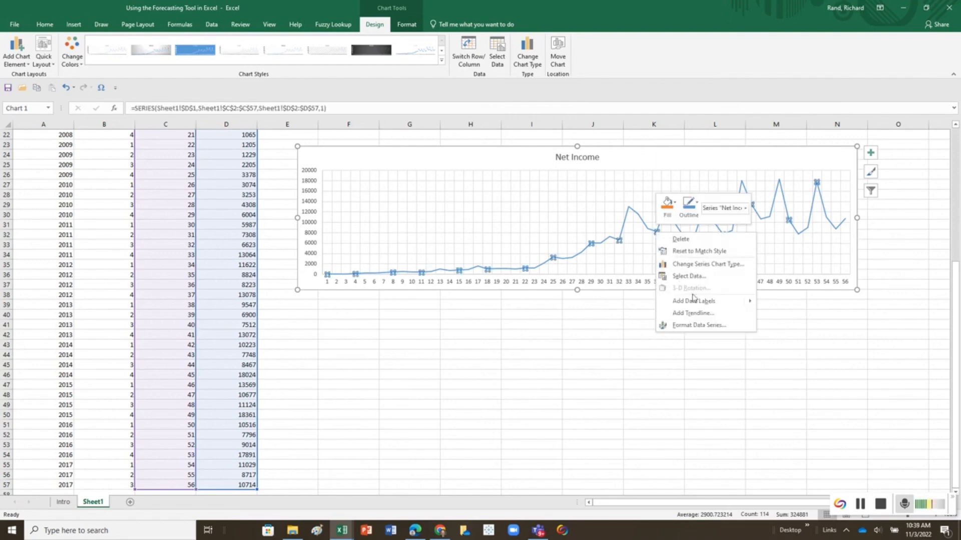
click(698, 313)
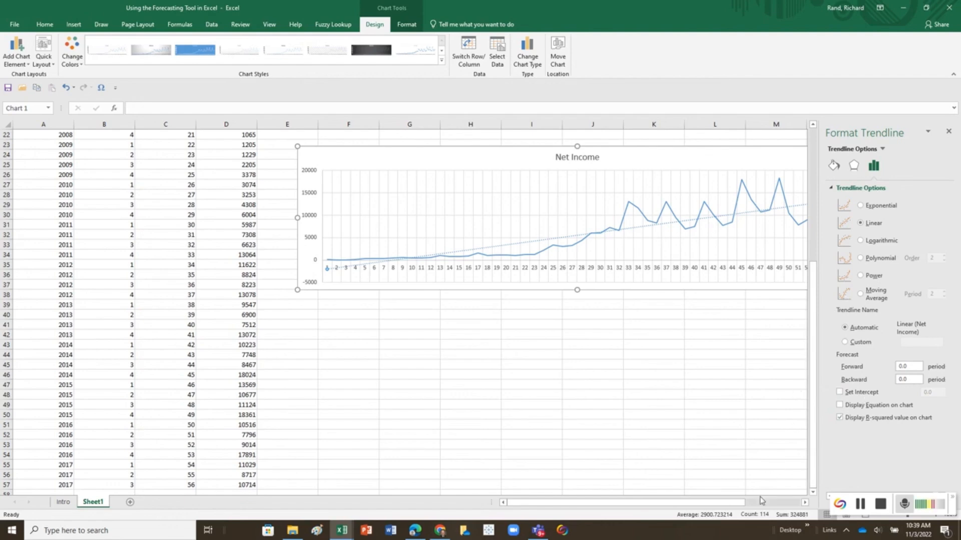
drag(743, 503, 786, 501)
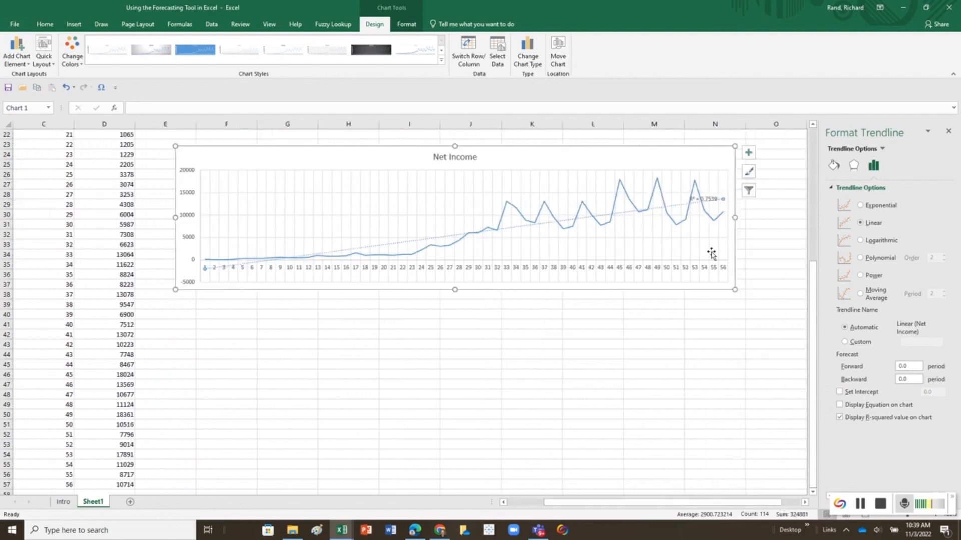
click(711, 200)
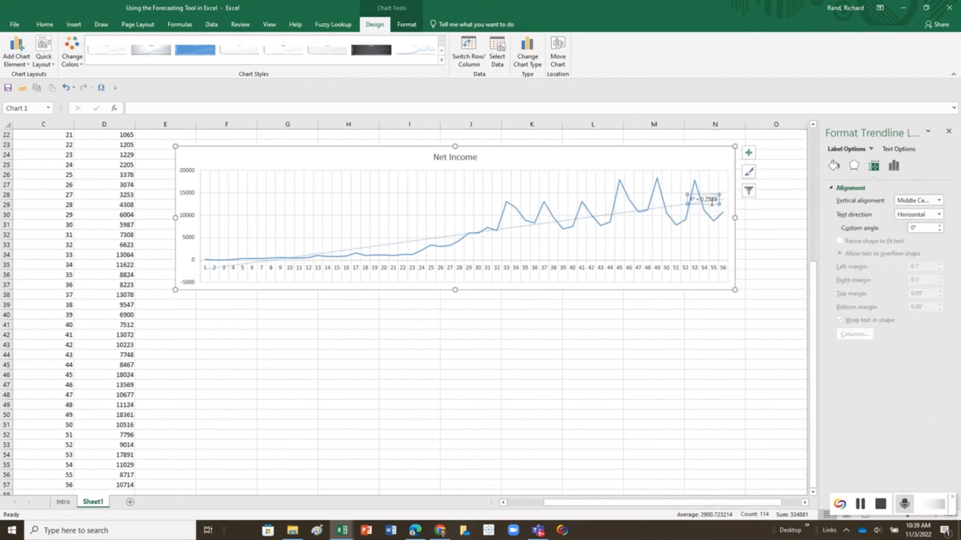
drag(711, 202, 687, 248)
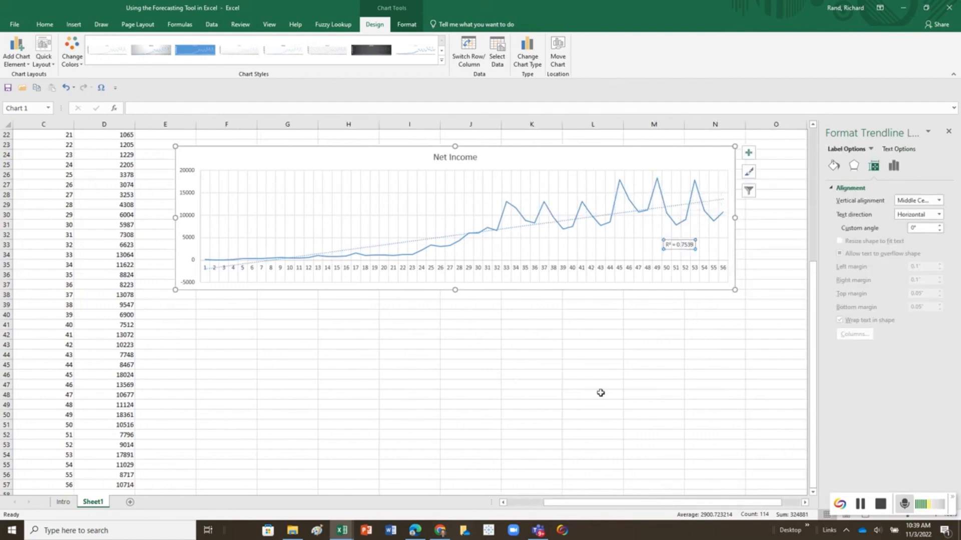
key(Escape)
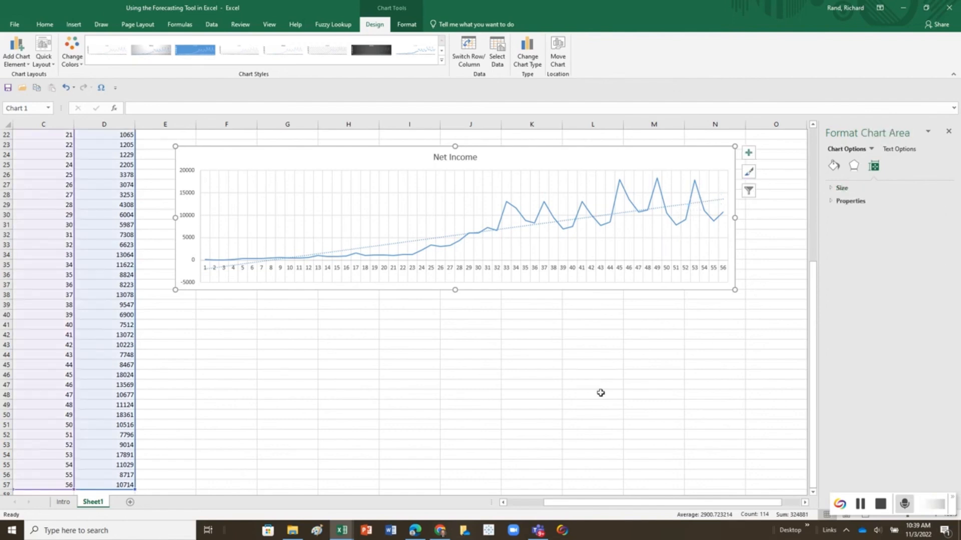
Switch the Net Income trendline to a polynomial of order 5 and display its R-squared value on the chart.
click(722, 200)
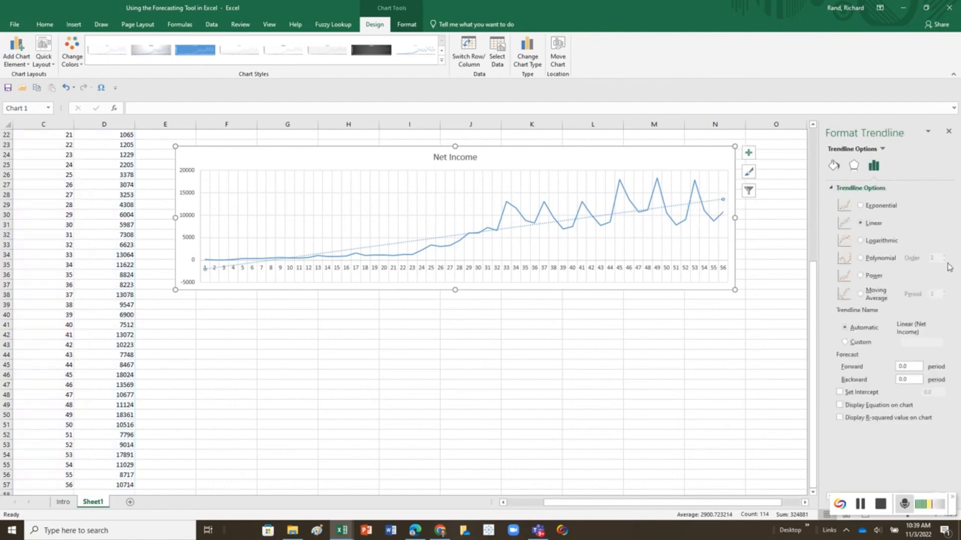
click(861, 258)
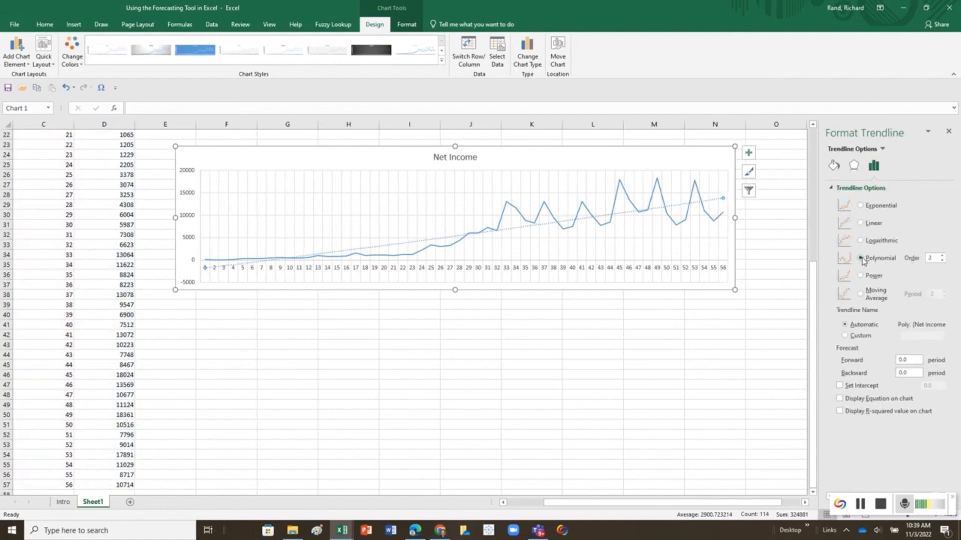
click(941, 256)
click(942, 256)
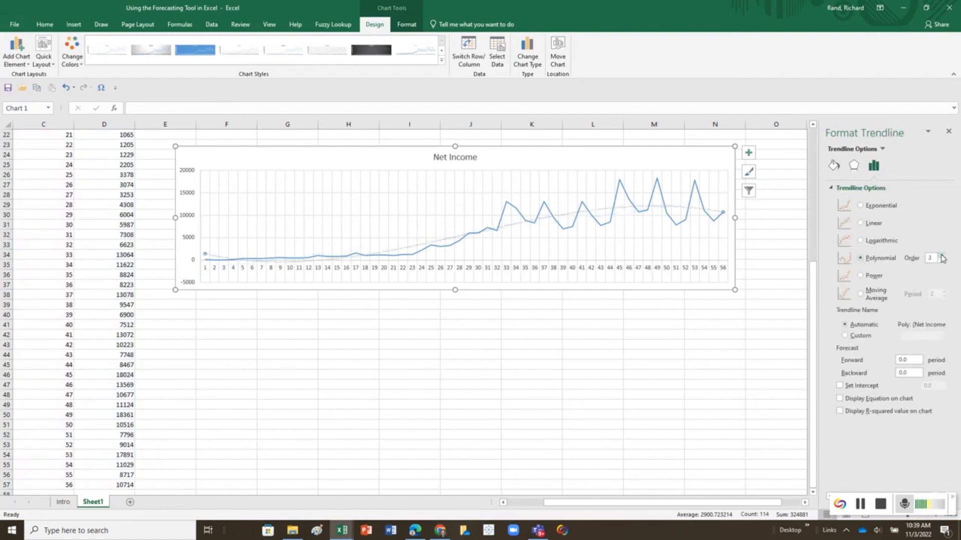
click(942, 256)
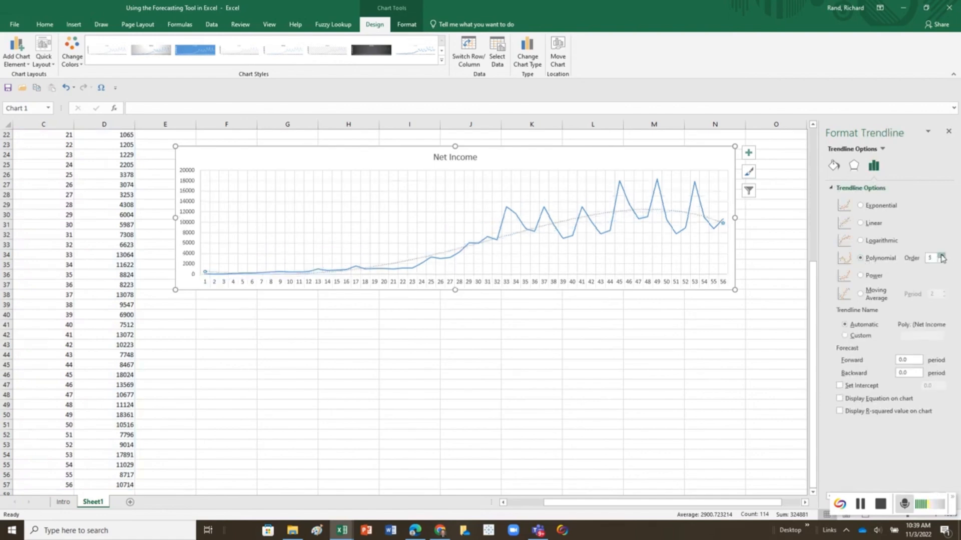
click(840, 411)
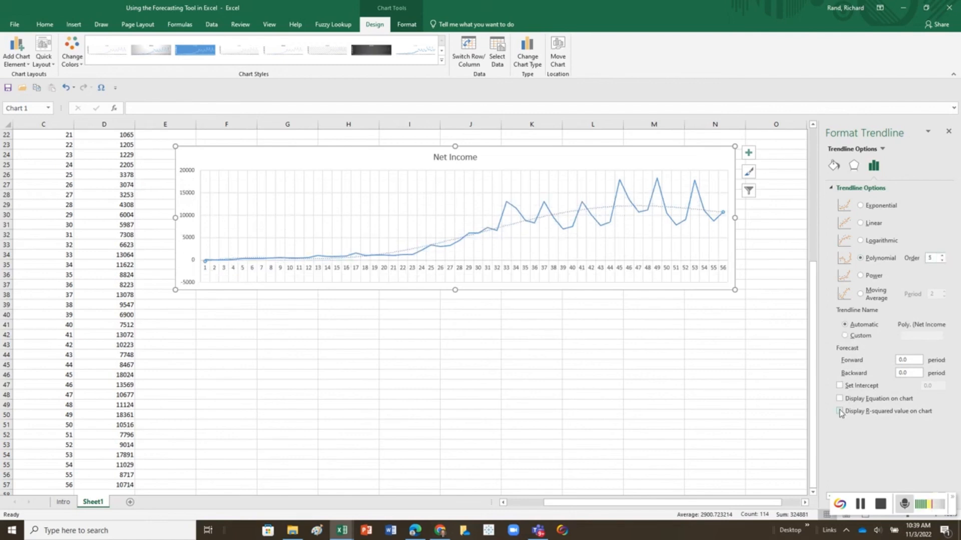
Try order 3 for the polynomial trendline and set the order to 4.
click(942, 261)
click(942, 261)
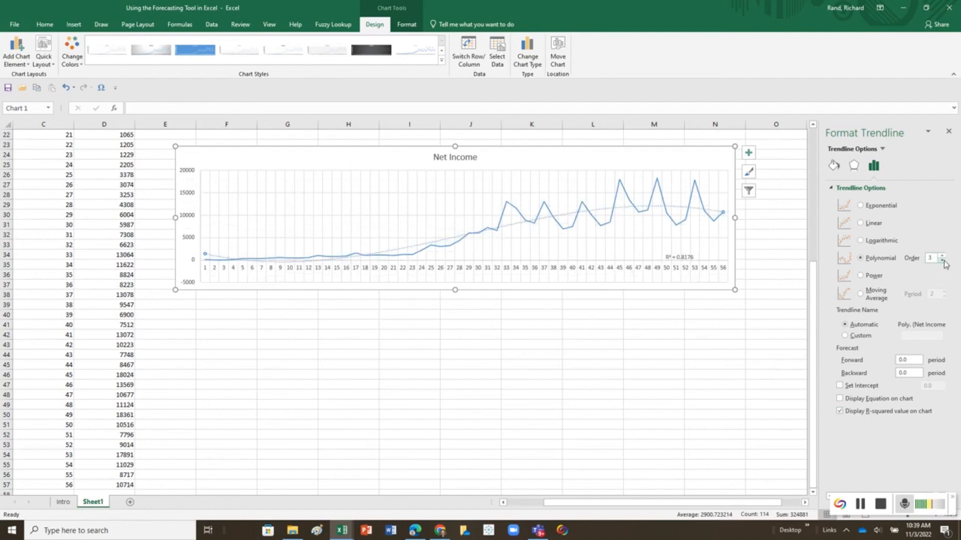
click(942, 255)
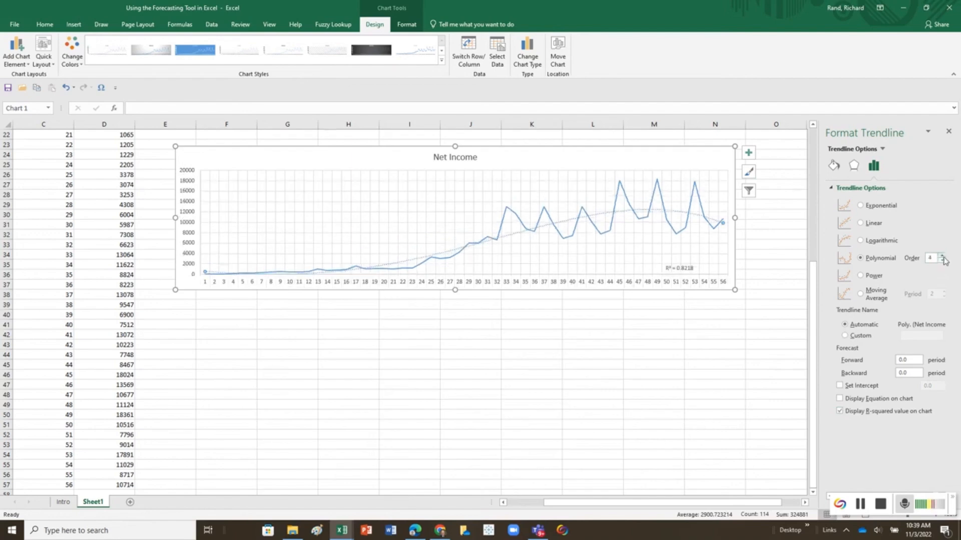
Change the trendline to a moving average with a period of 2 and close the trendline formatting options.
click(861, 293)
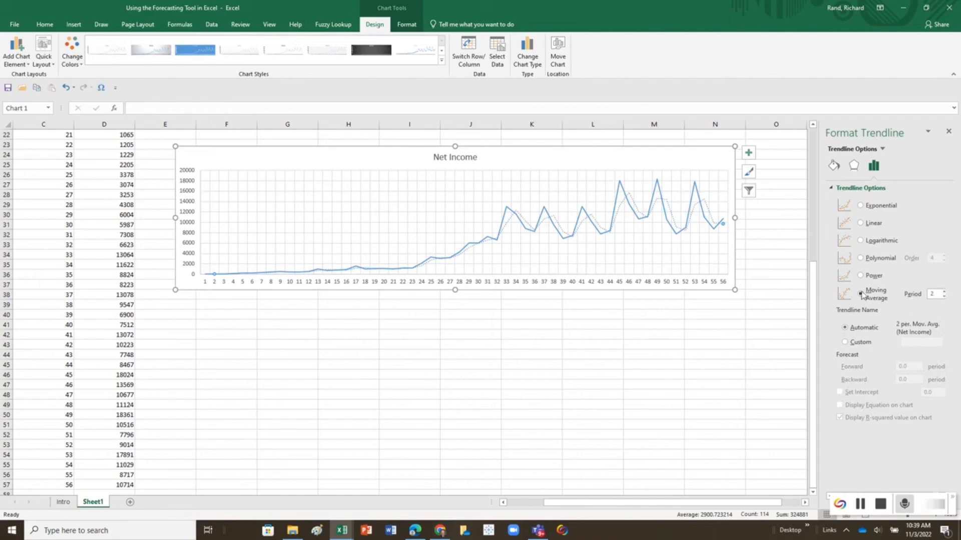
click(948, 132)
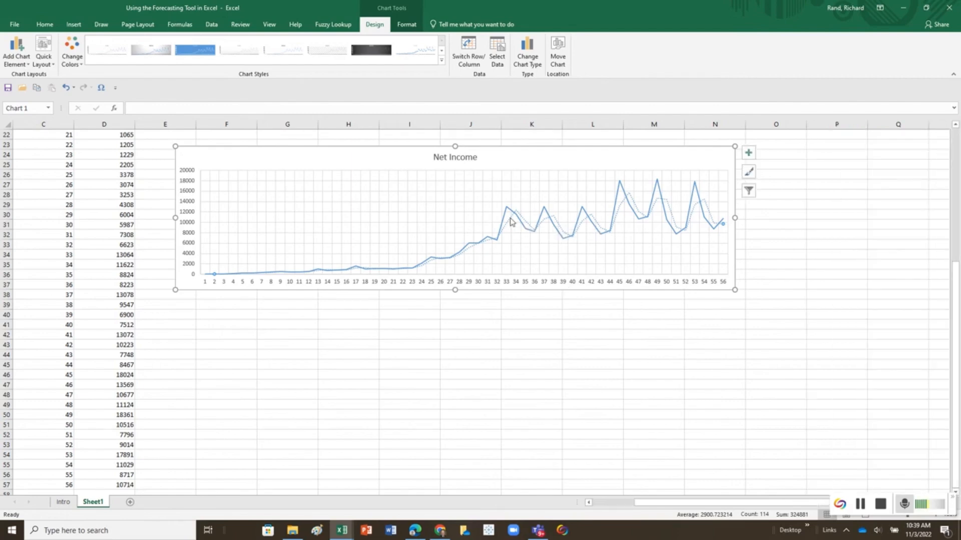
right_click(723, 224)
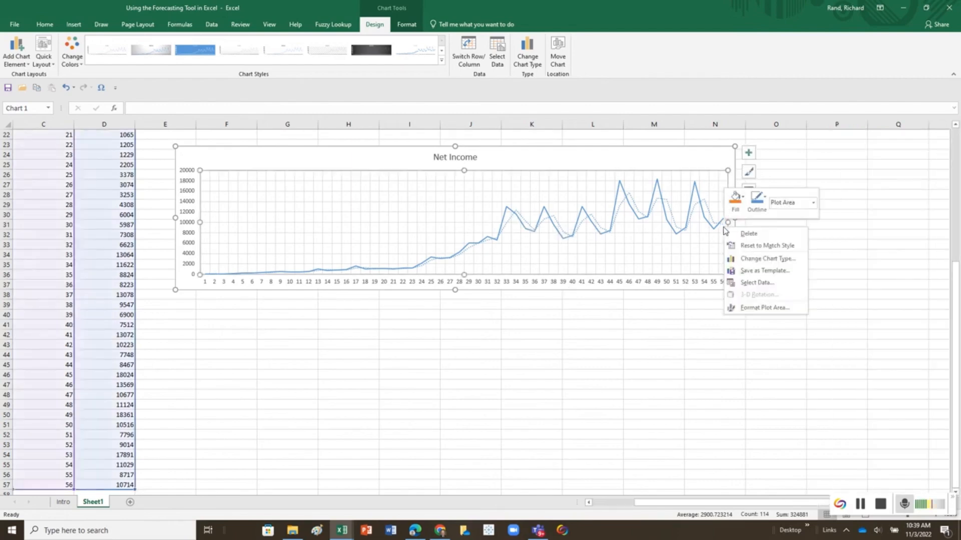
key(Escape)
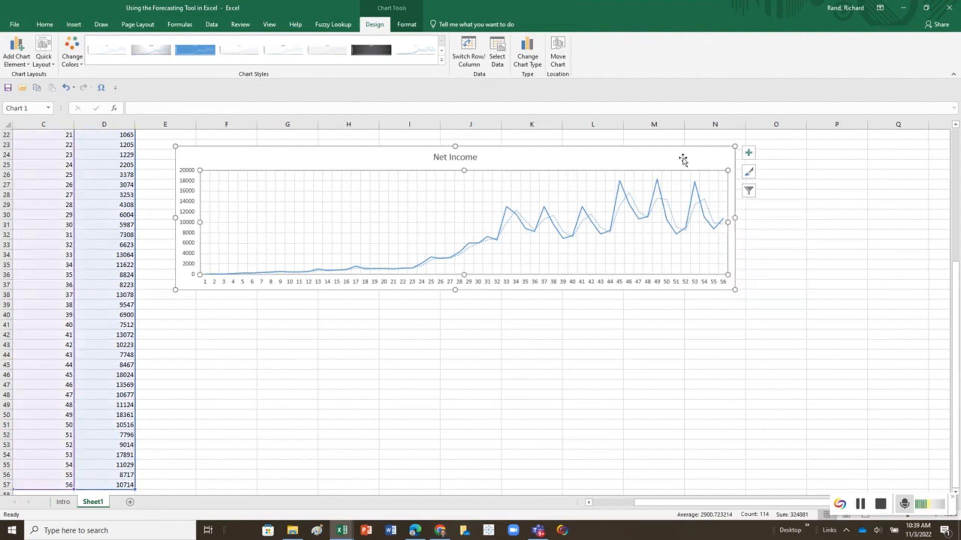
Delete the moving average trendline from the Net Income chart.
click(671, 208)
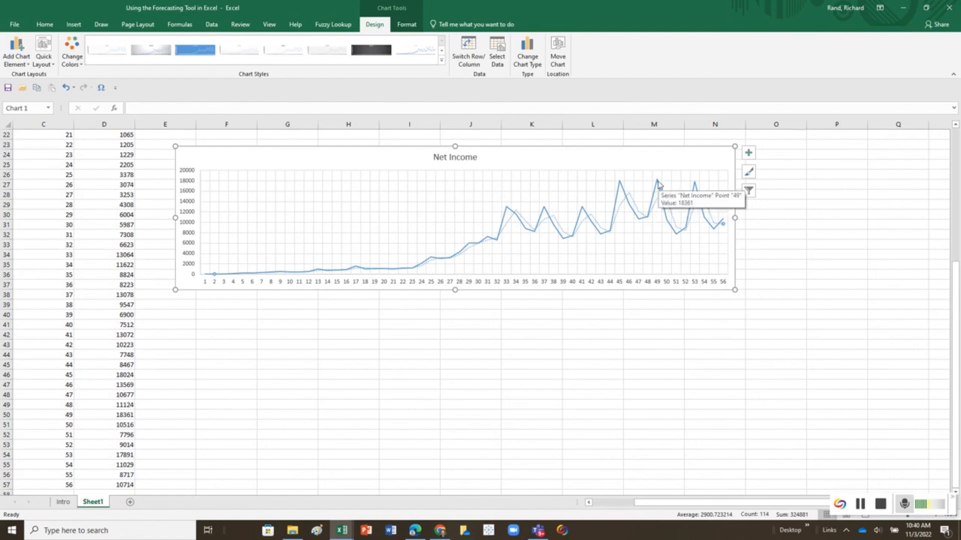
click(660, 188)
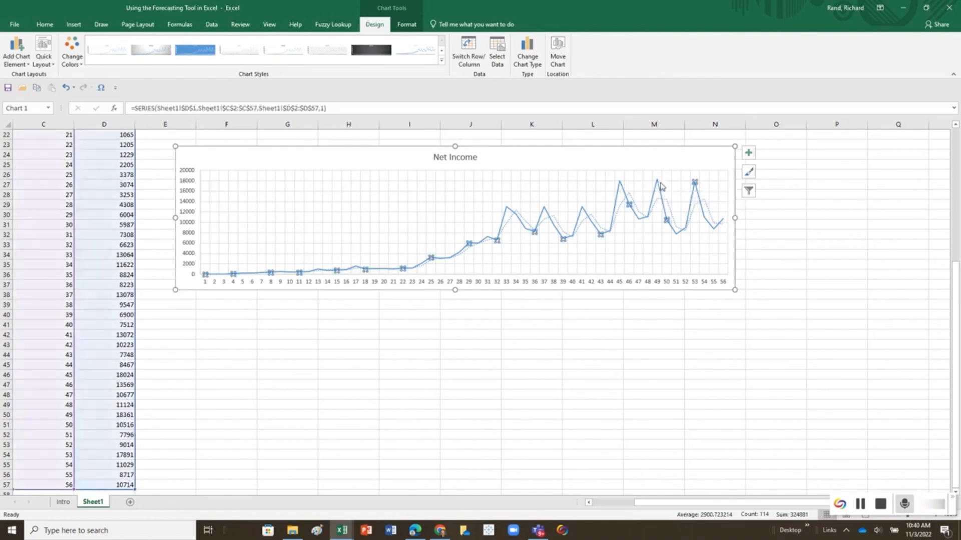
click(676, 221)
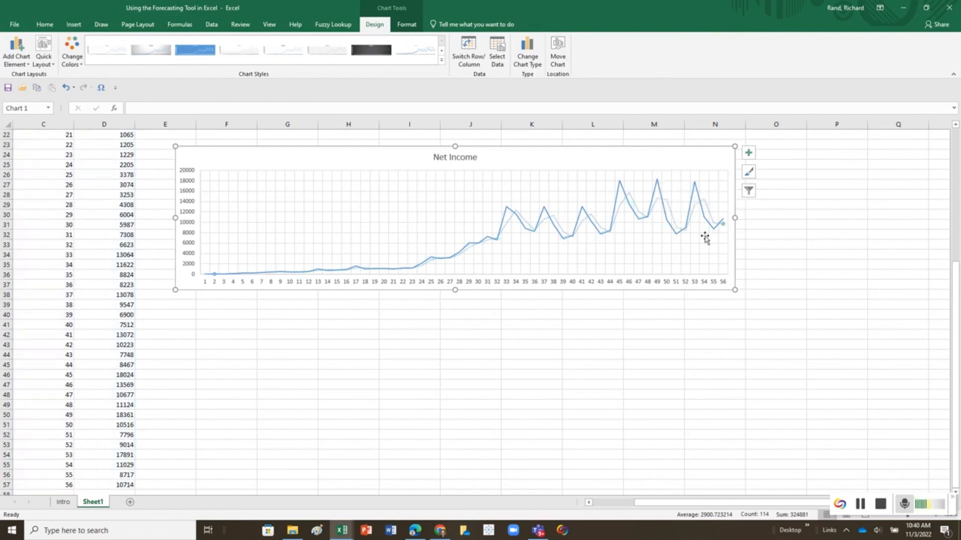
click(722, 223)
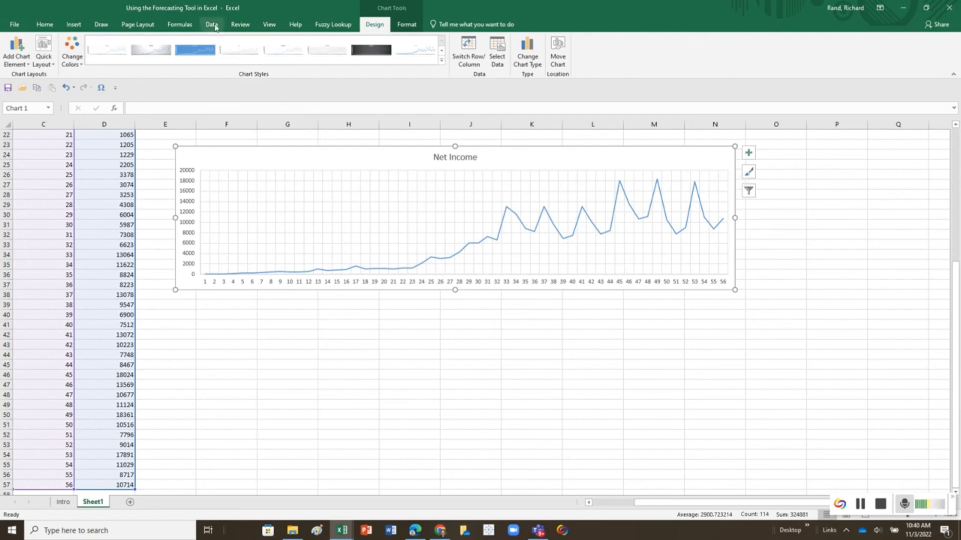
Create a forecast worksheet with a line chart from the Period and Net Income data in C1:D57, with forecast end 70.
click(211, 24)
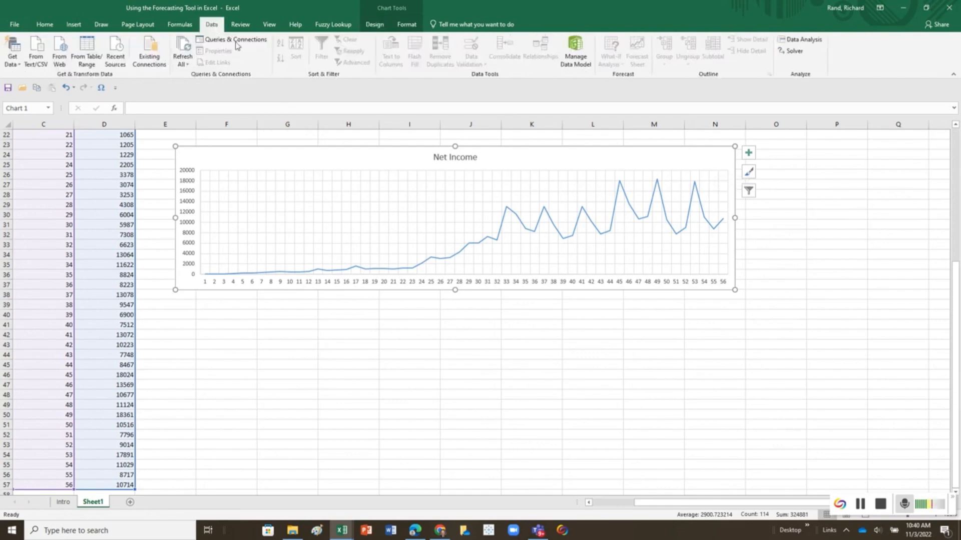
mouse_move(434, 263)
click(241, 323)
scroll(60, 224, up, 4)
scroll(60, 225, up, 3)
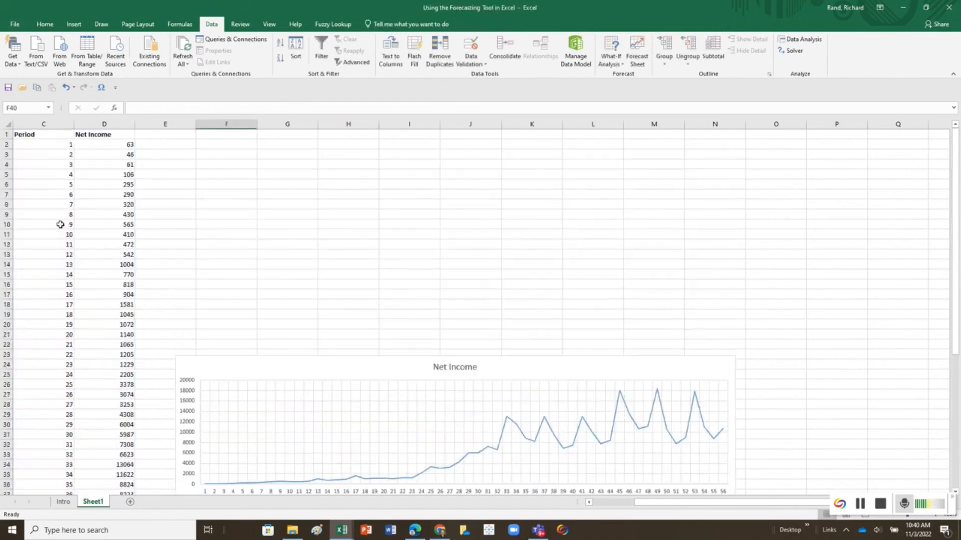
drag(44, 135, 105, 135)
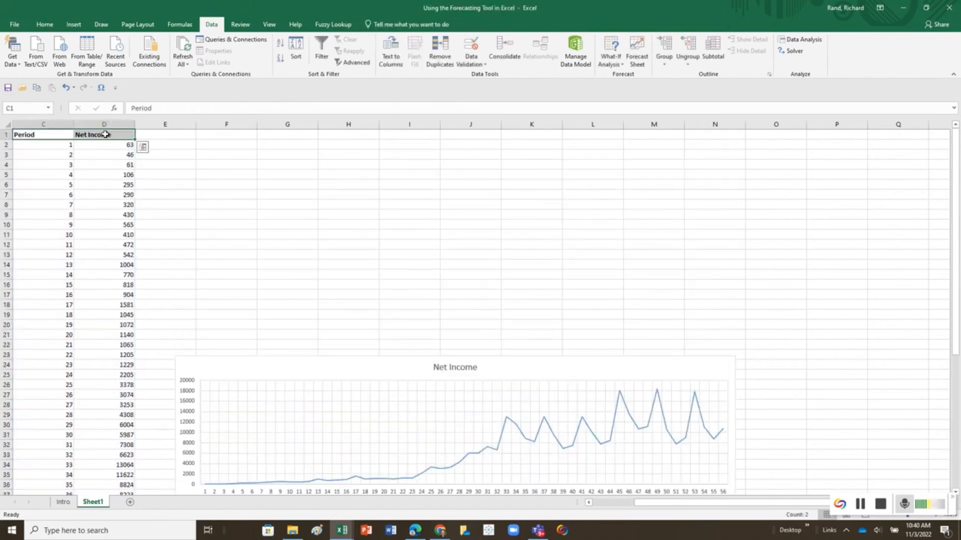
key(ctrl+shift+Down)
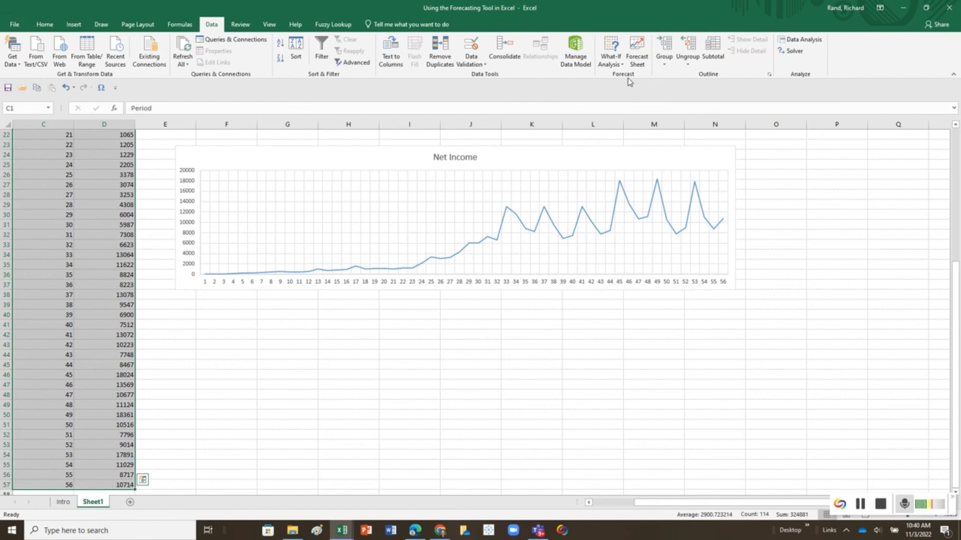
click(638, 48)
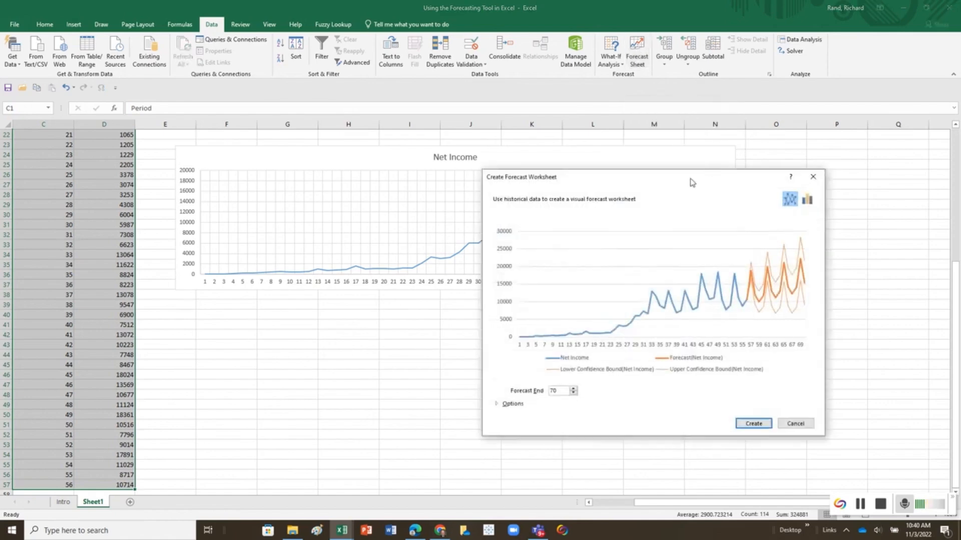
drag(680, 187, 371, 165)
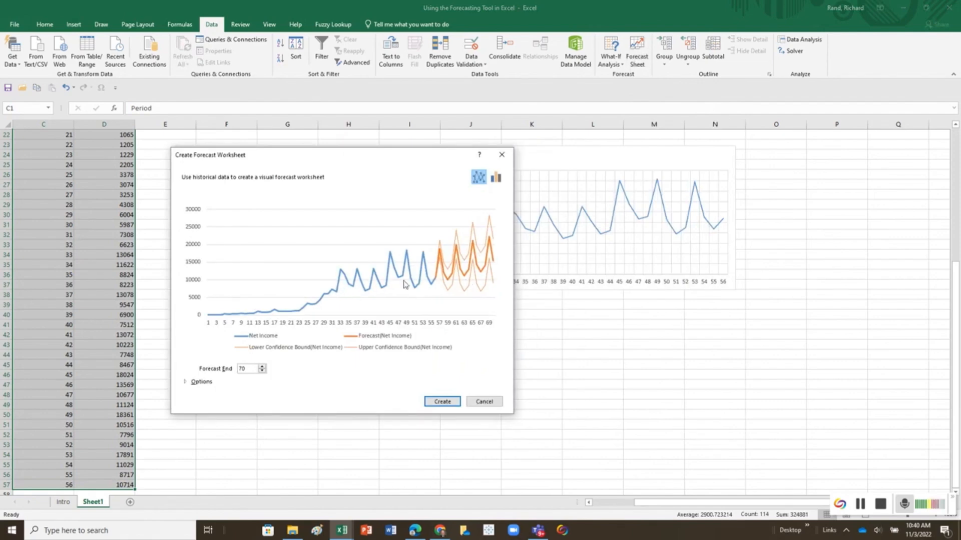
drag(439, 161, 641, 274)
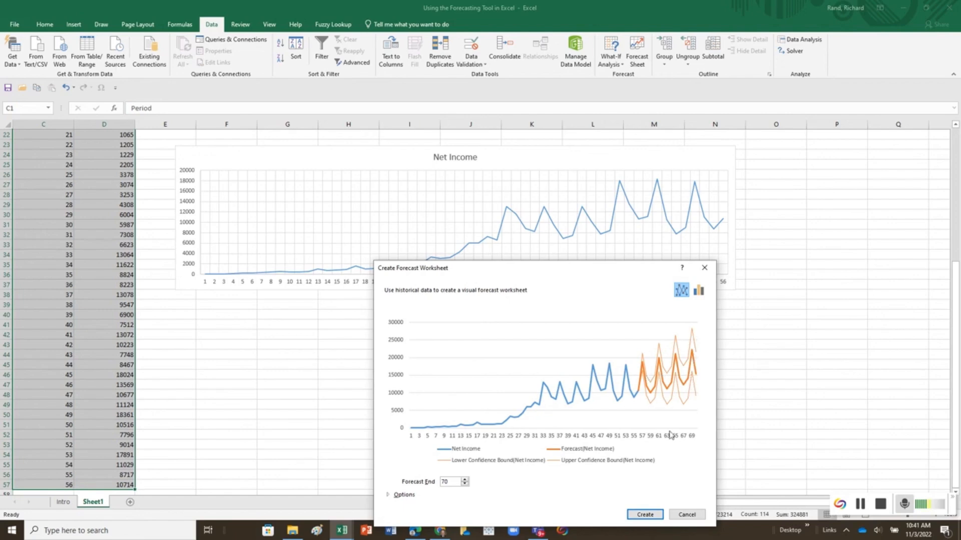
click(645, 516)
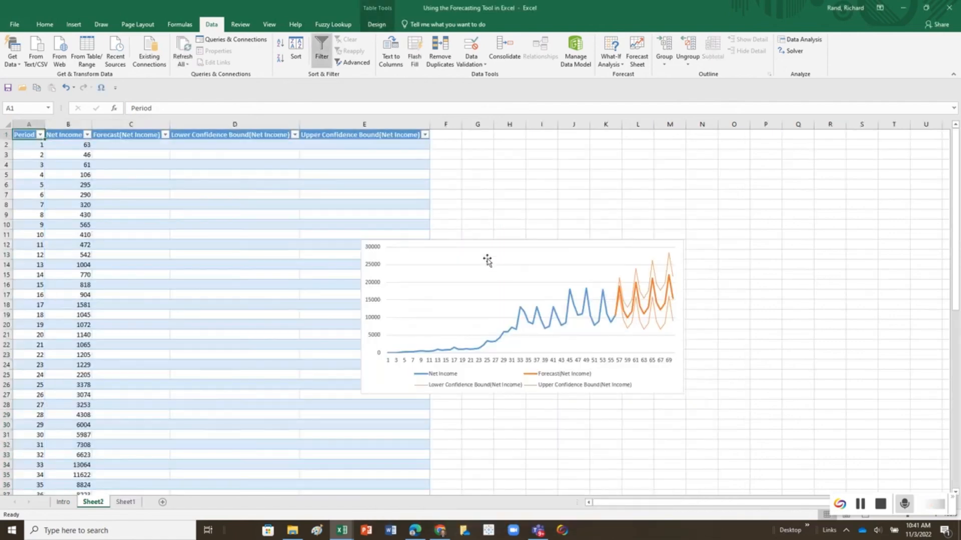
Move the forecast chart down the new sheet so it sits over columns C to E just above the period 56 row.
scroll(483, 258, down, 2)
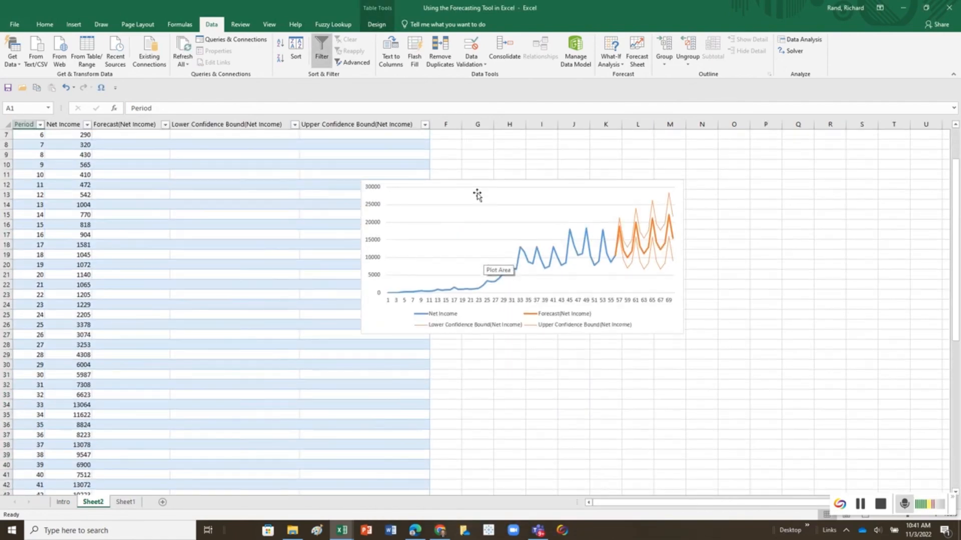
drag(475, 185, 490, 365)
scroll(514, 281, down, 4)
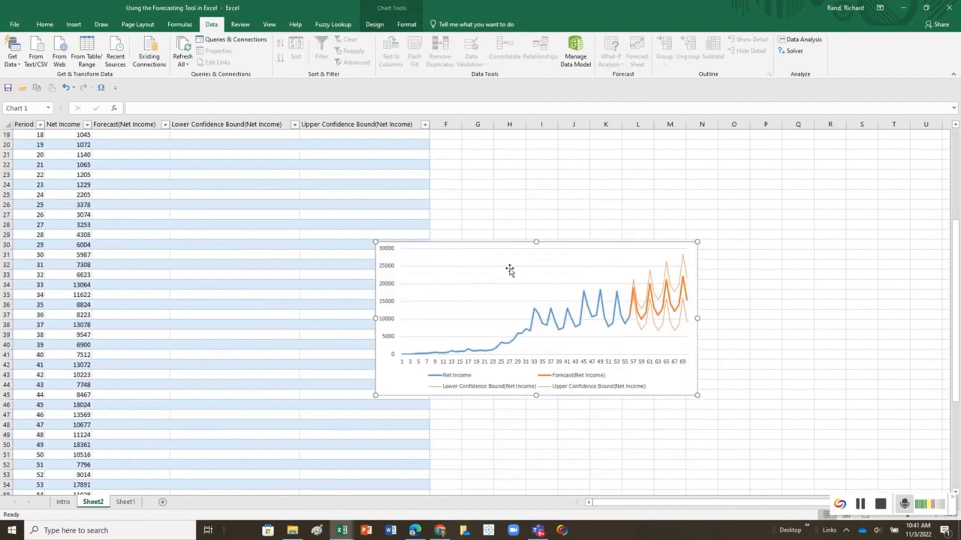
drag(498, 247, 505, 375)
scroll(530, 213, down, 6)
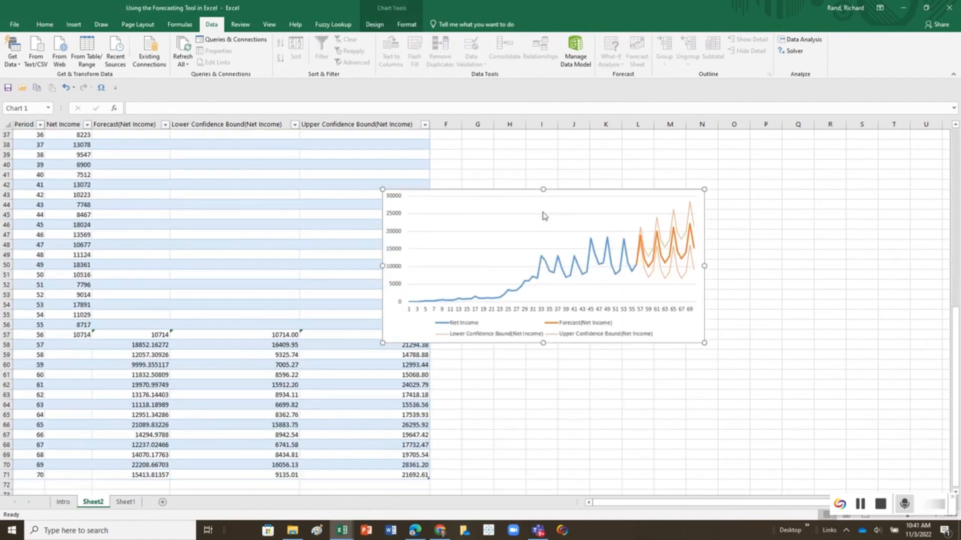
click(505, 202)
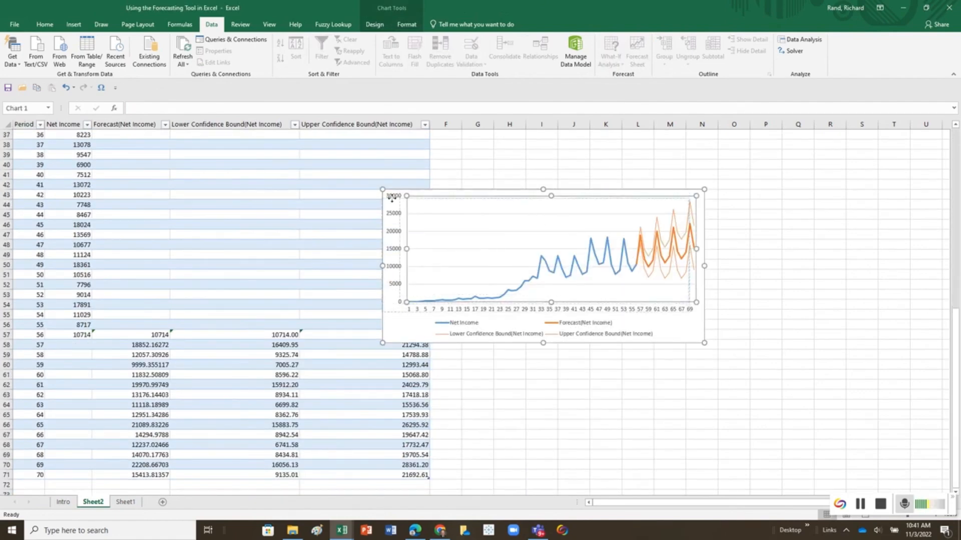
drag(443, 199, 441, 200)
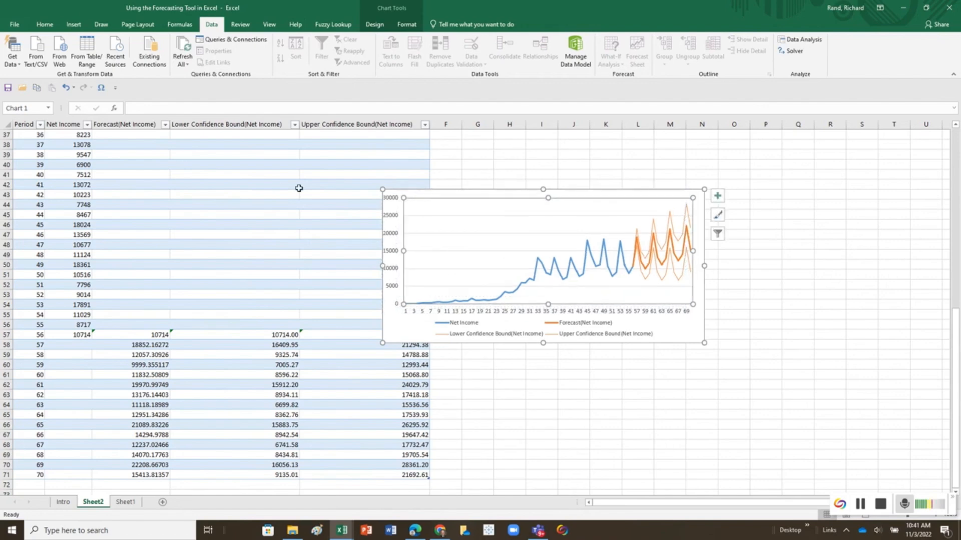
click(65, 88)
drag(471, 194, 197, 160)
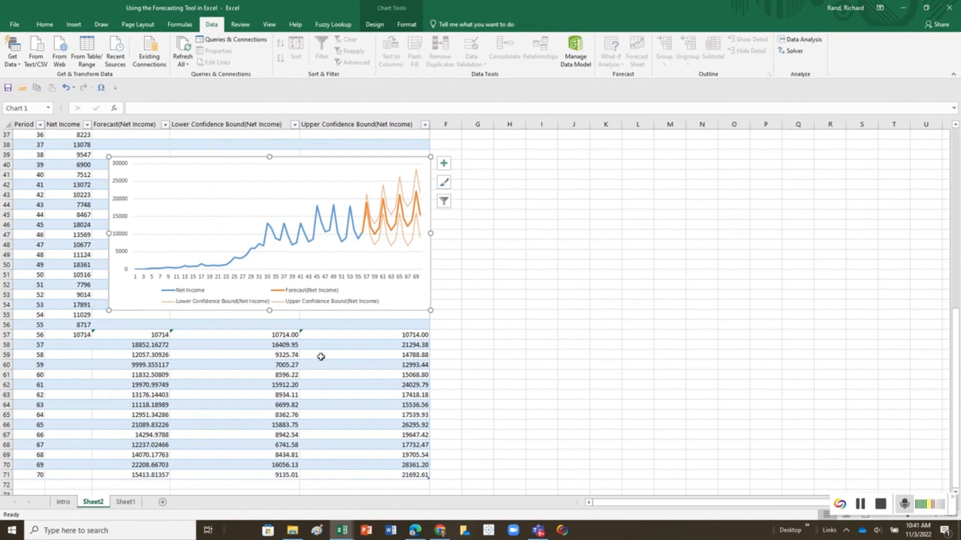
Inspect the formulas behind the forecast, lower confidence bound and upper confidence bound for period 57.
click(139, 345)
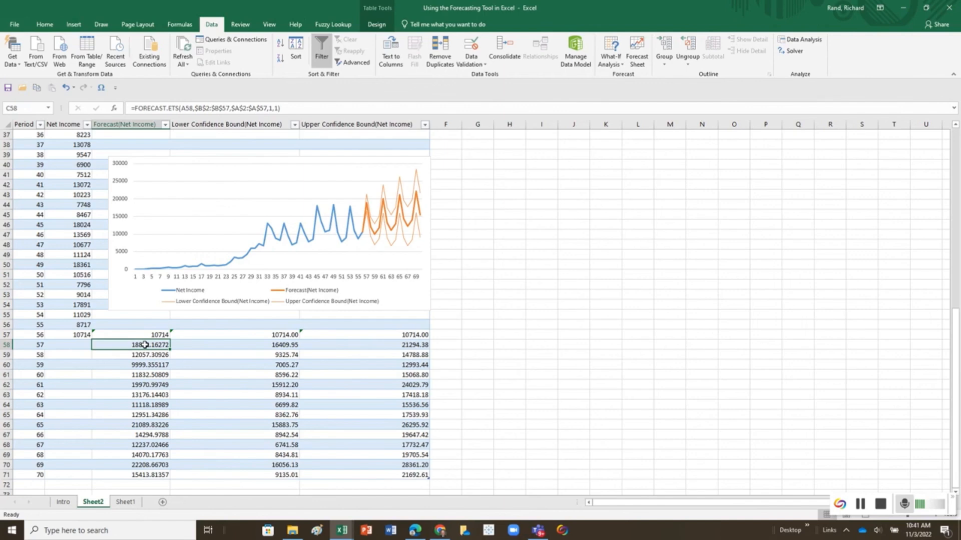
click(284, 346)
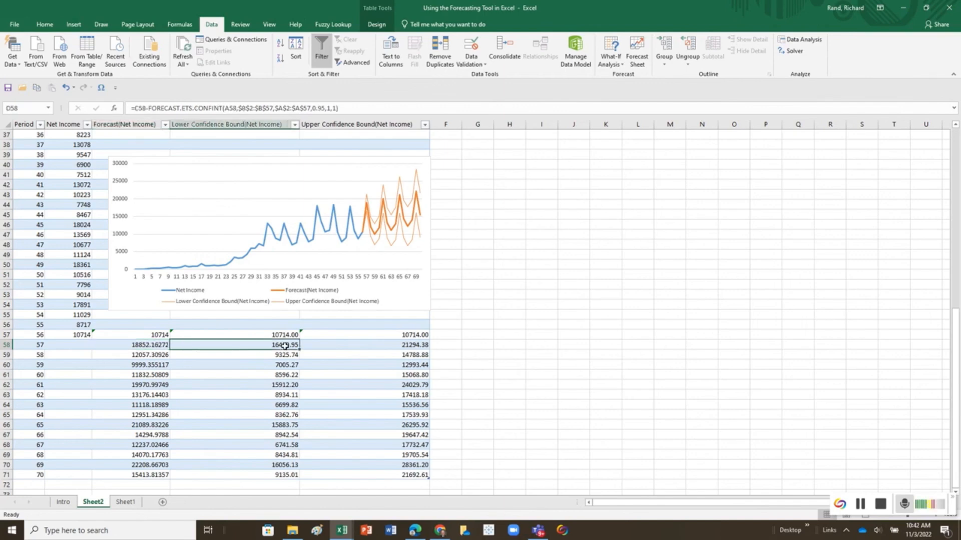
click(422, 344)
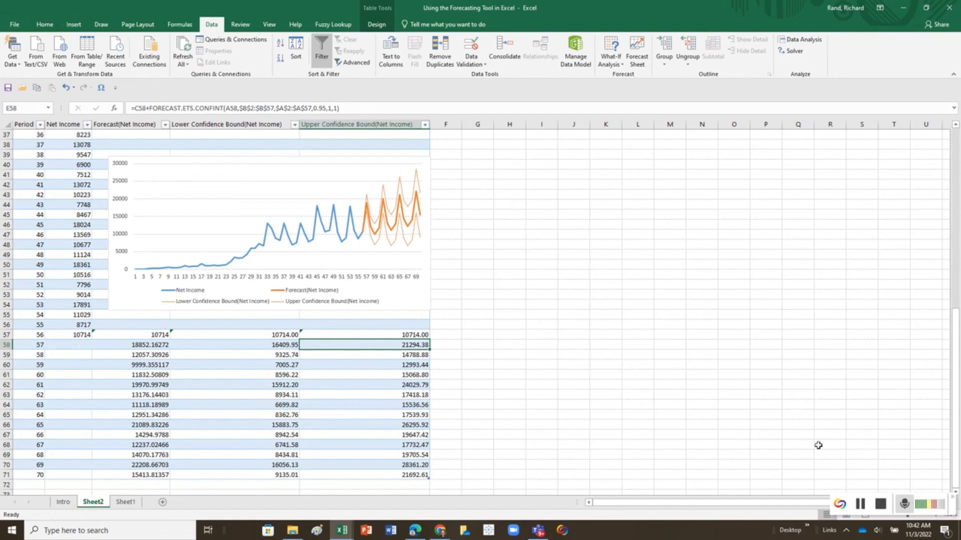
Enter 20065 in cell F58, beside the upper confidence bound for period 57.
click(866, 510)
click(450, 345)
text(20)
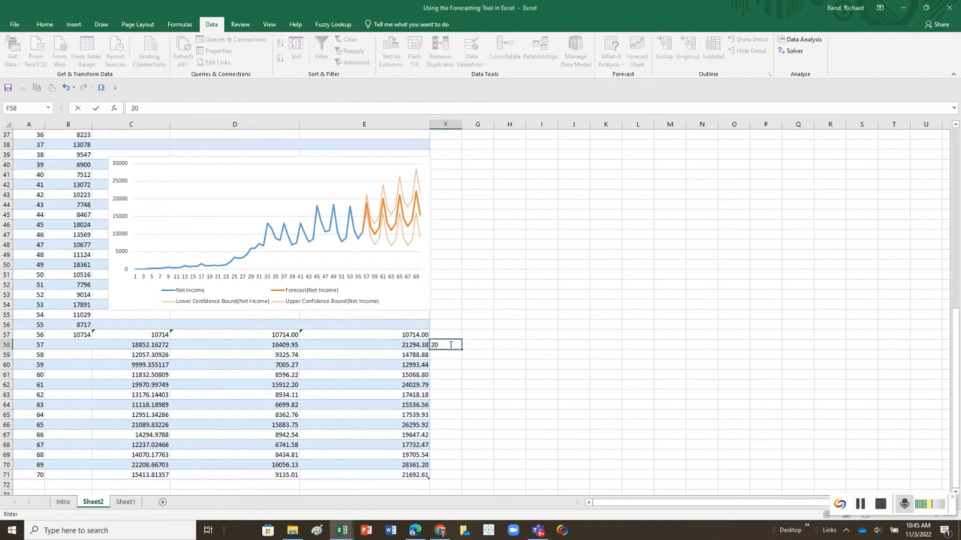
text(065)
key(Return)
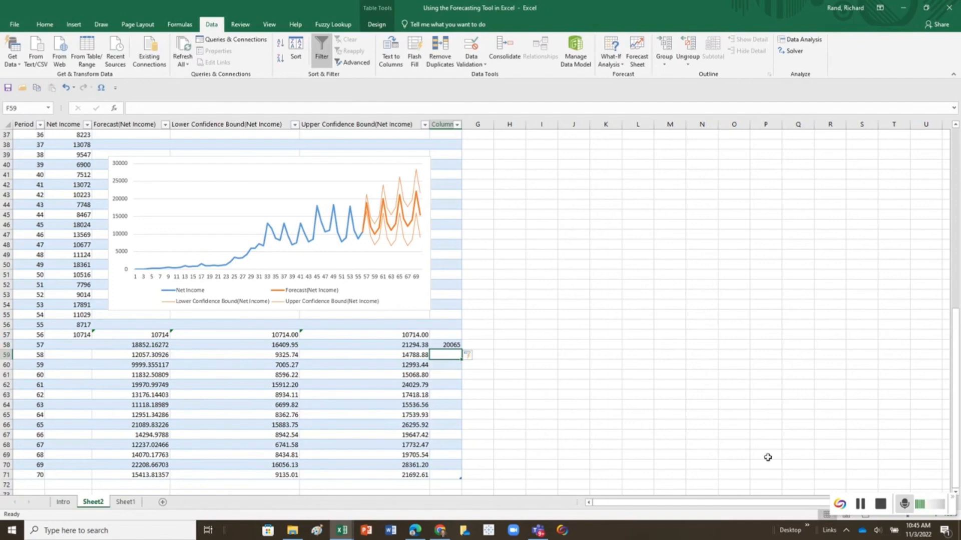
Enter 13822 in cell F59 for period 58.
click(859, 510)
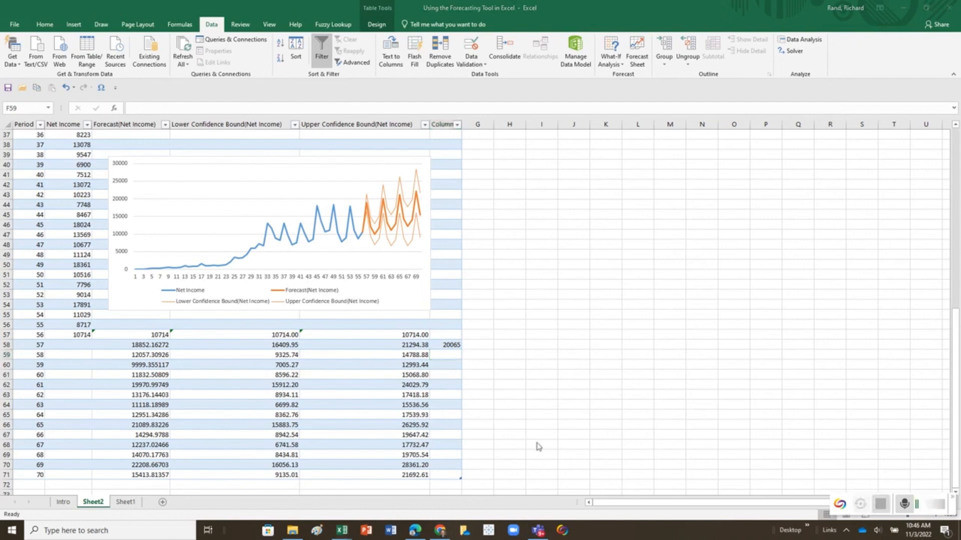
click(442, 354)
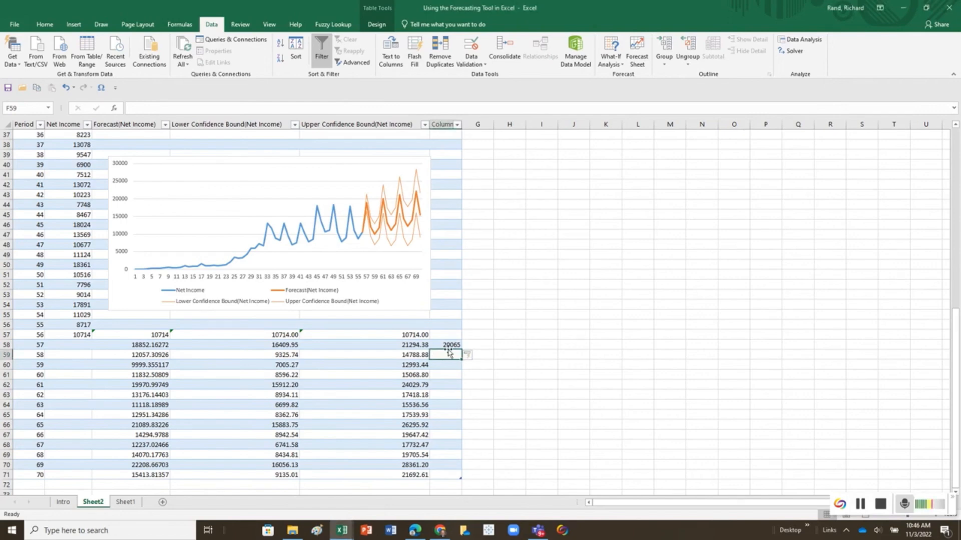
text(13)
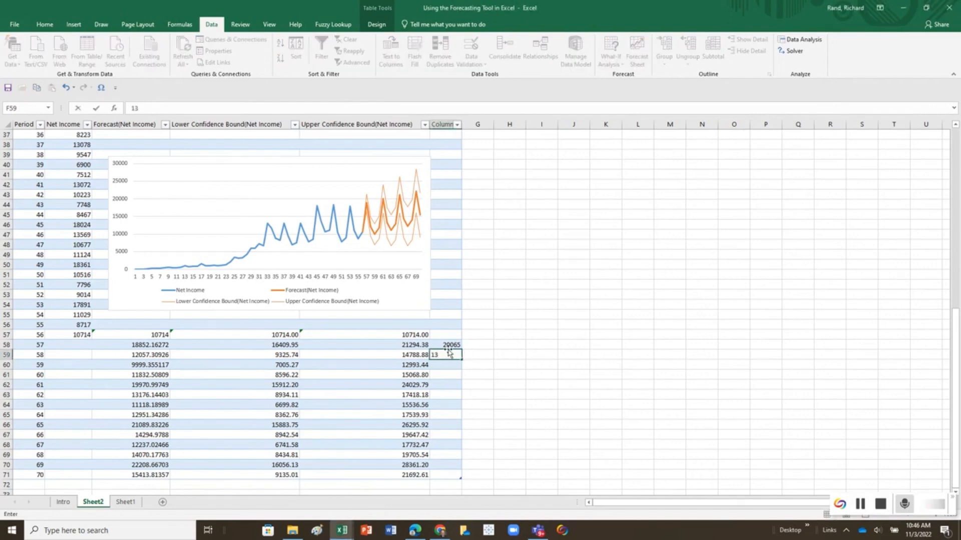
text(822)
key(Return)
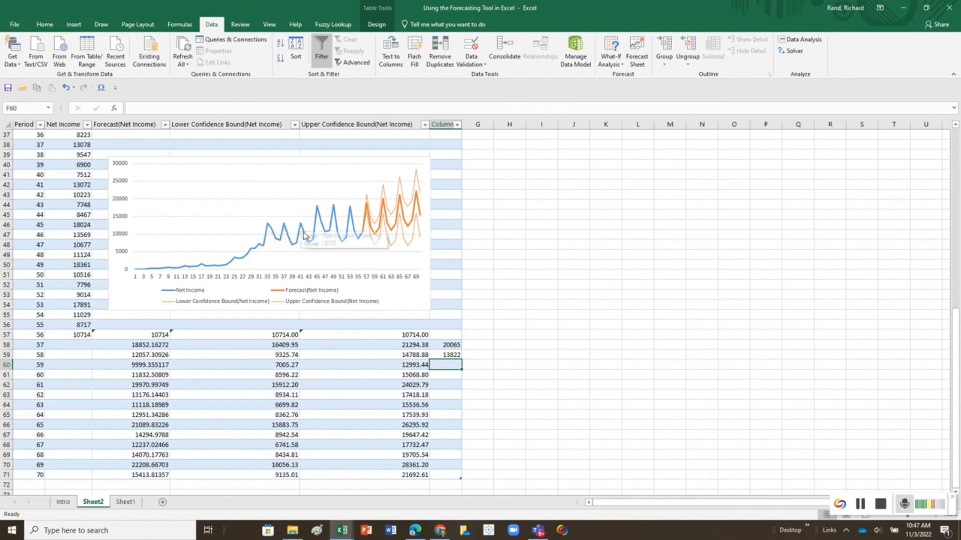
Enter 11519 in cell F60 for period 59.
mouse_move(308, 238)
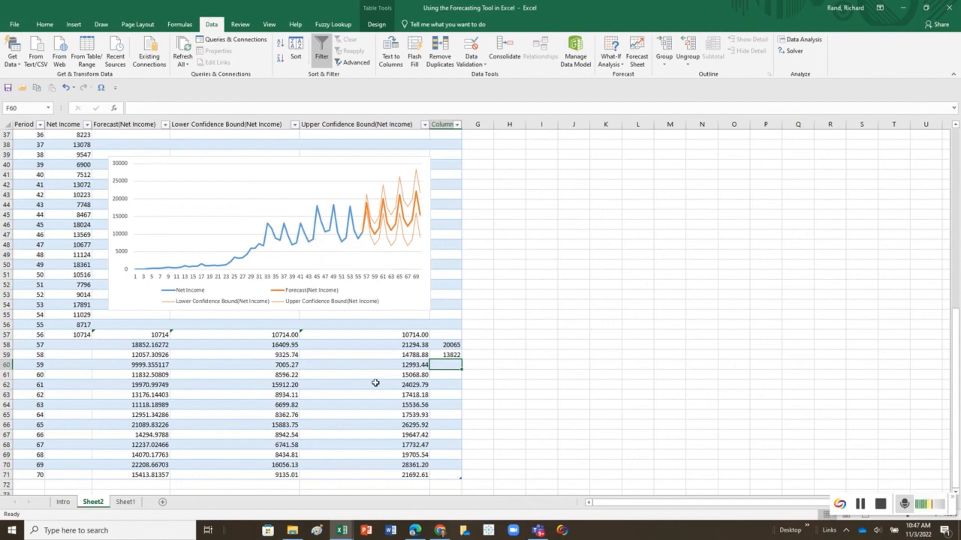
click(860, 505)
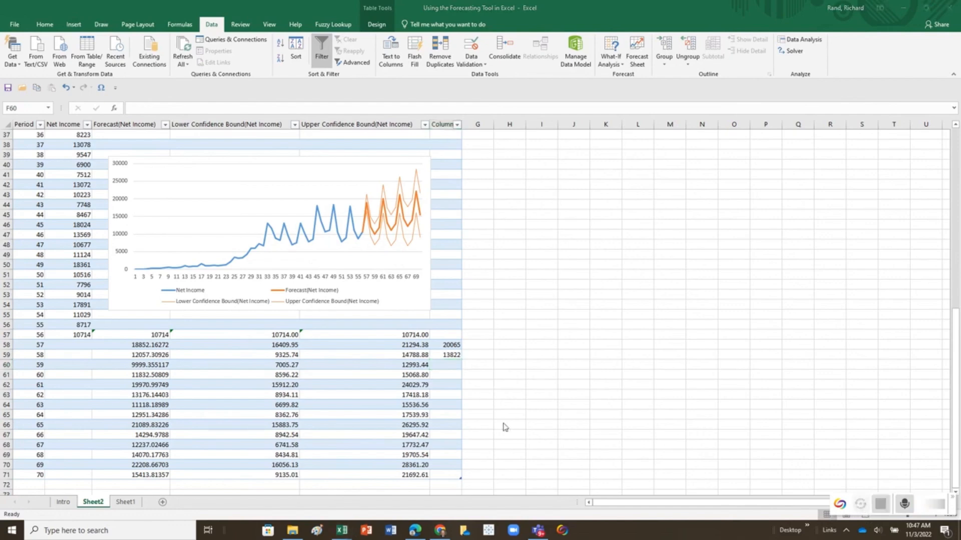
click(453, 363)
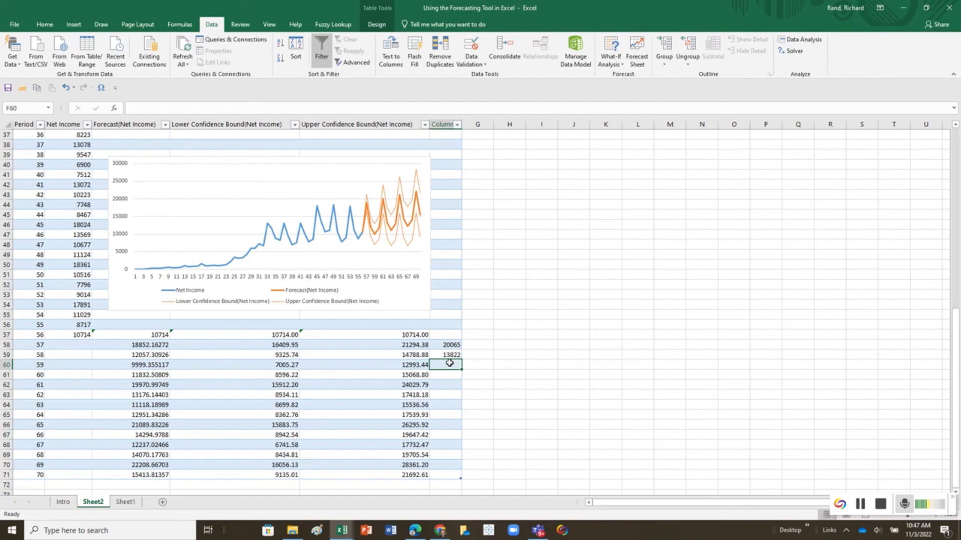
text(11)
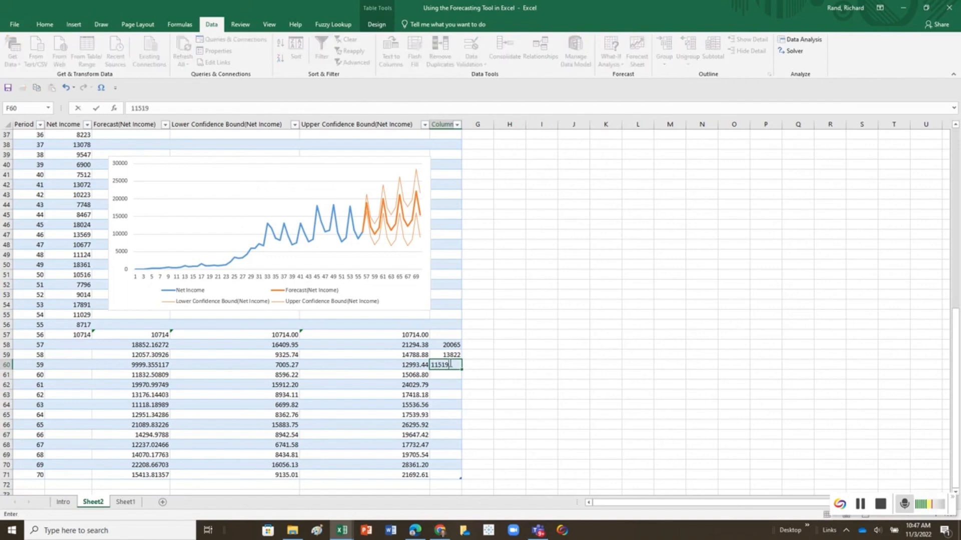
text(519)
key(Return)
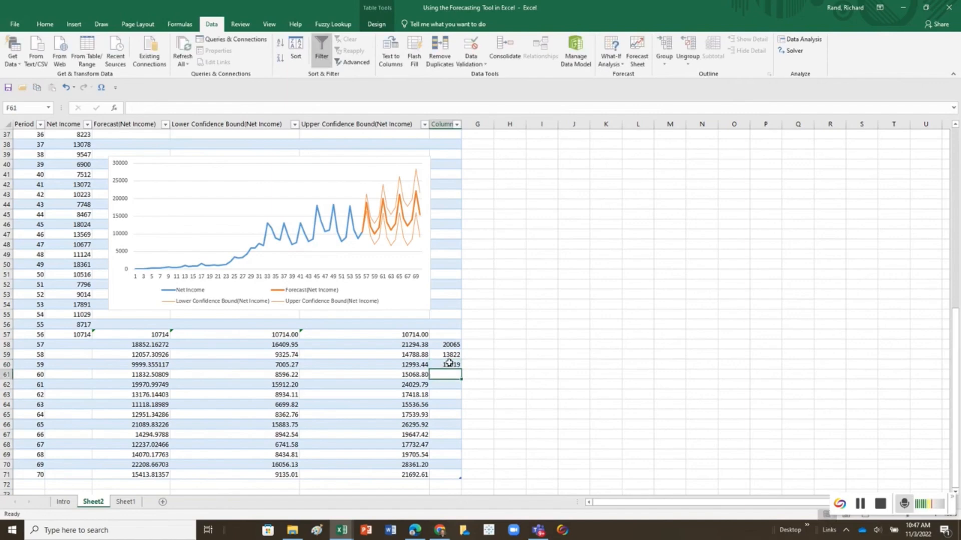